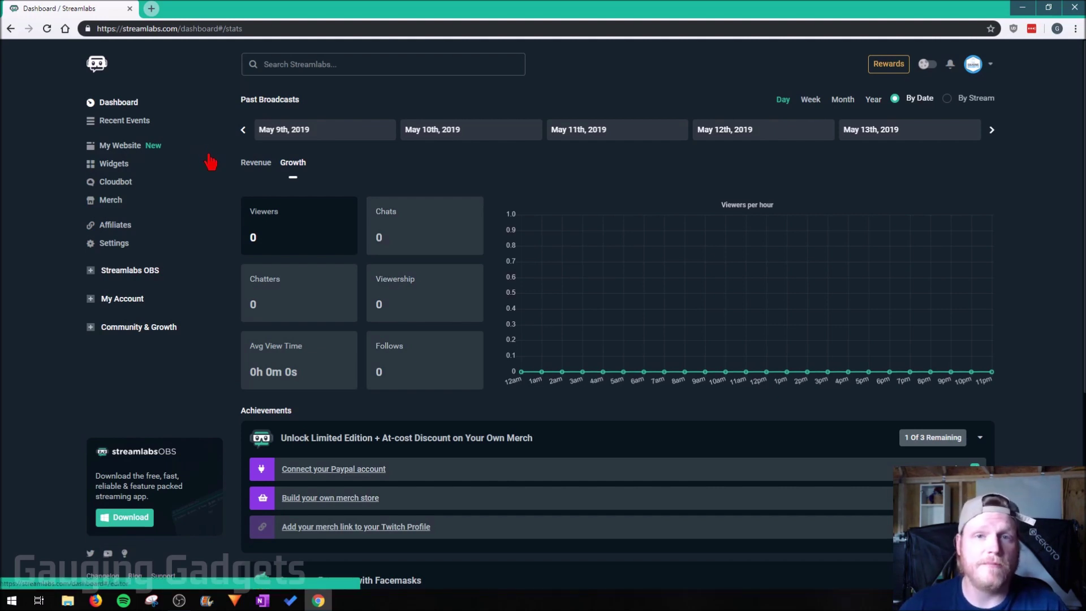
Step: Open the Gauging Gadgets site from My Website and scroll through its home page
{"action": "left_click", "coordinate": [133, 148]}
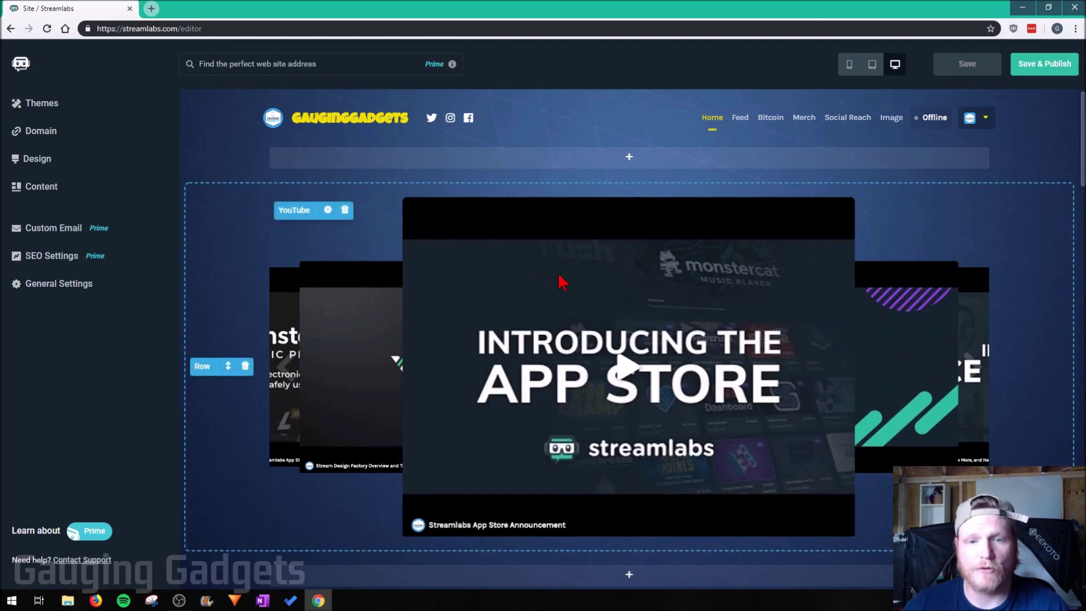
{"action": "scroll", "coordinate": [543, 285], "scroll_direction": "down", "scroll_amount": 5}
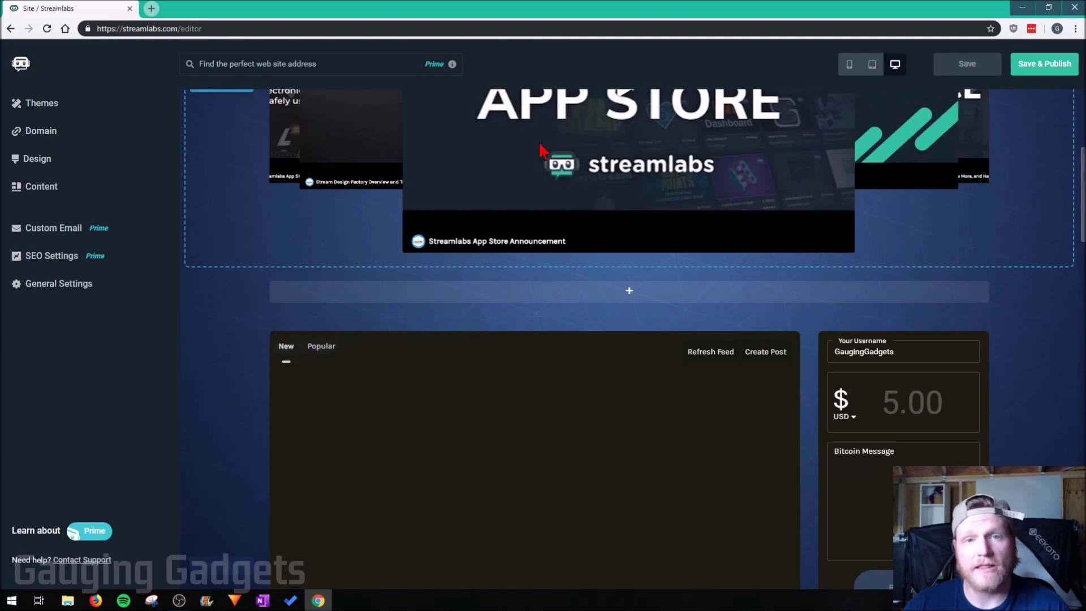
{"action": "scroll", "coordinate": [547, 198], "scroll_direction": "up", "scroll_amount": 5}
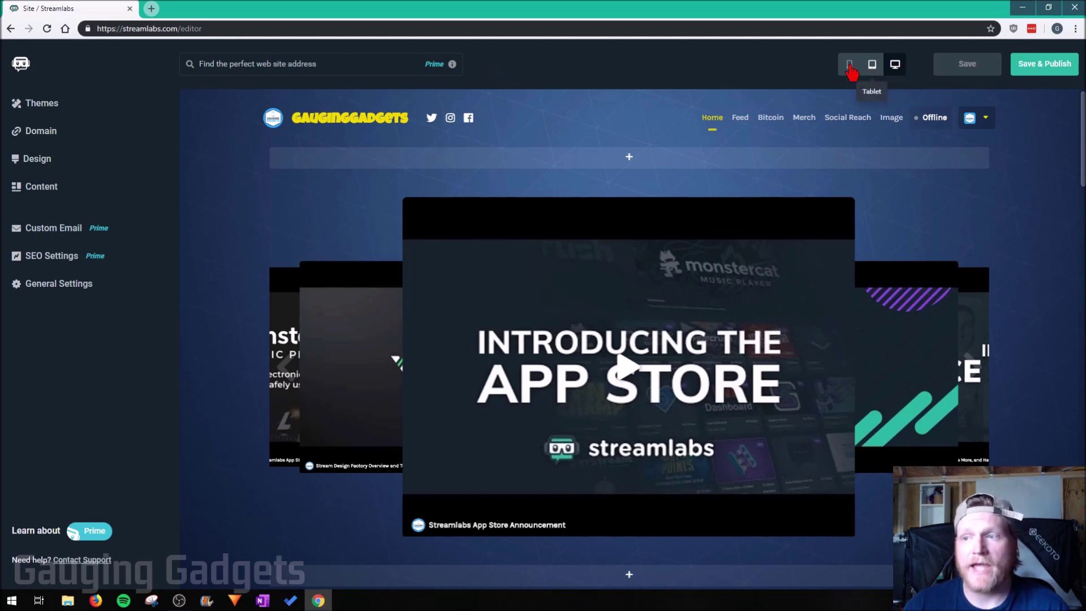
{"action": "left_click", "coordinate": [872, 66]}
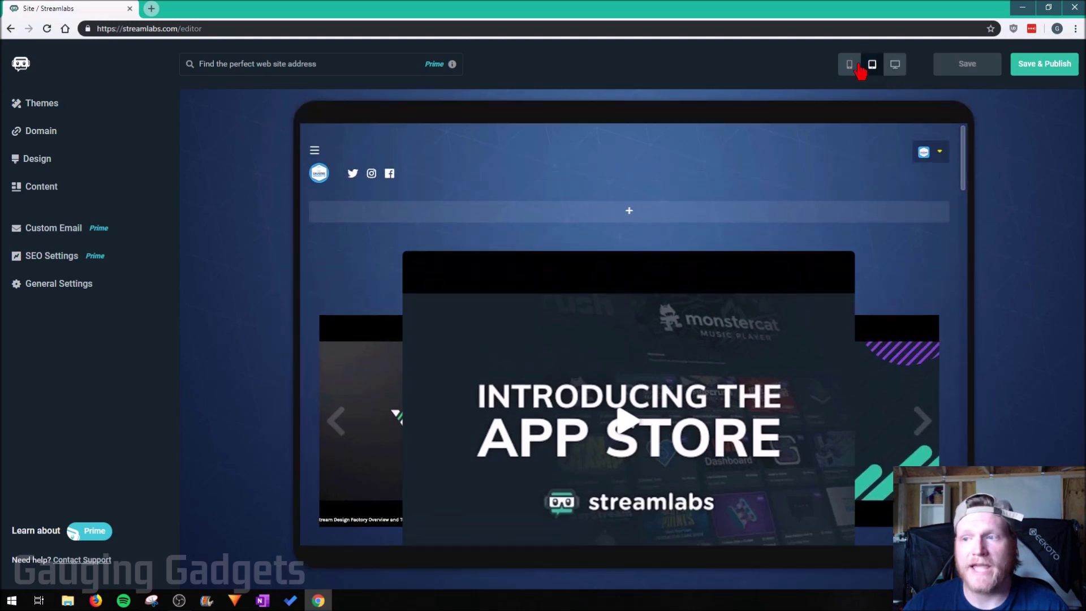
{"action": "left_click", "coordinate": [850, 66]}
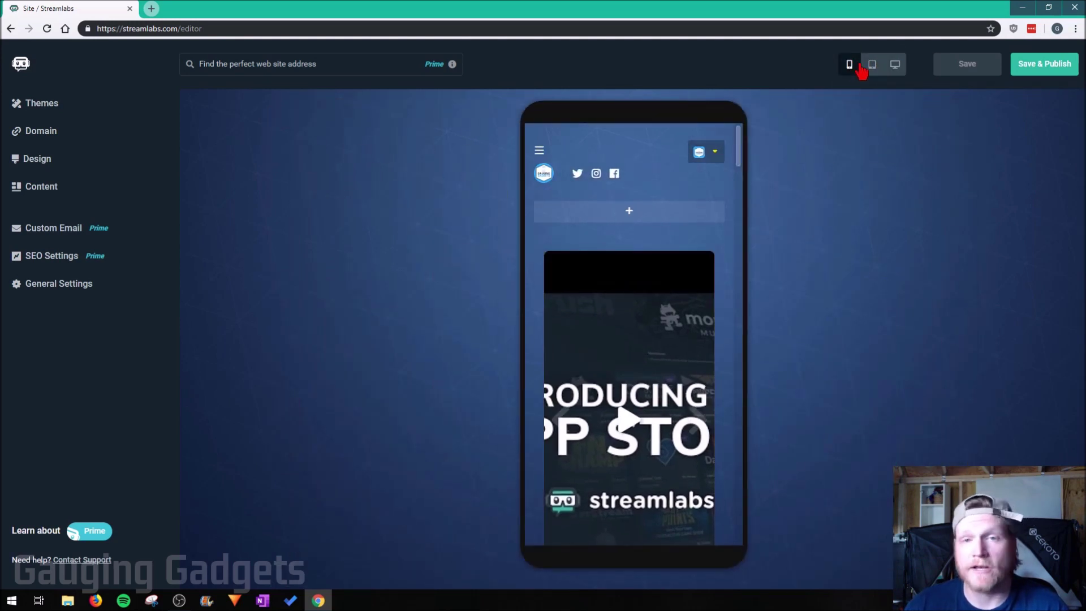
{"action": "left_click", "coordinate": [894, 65]}
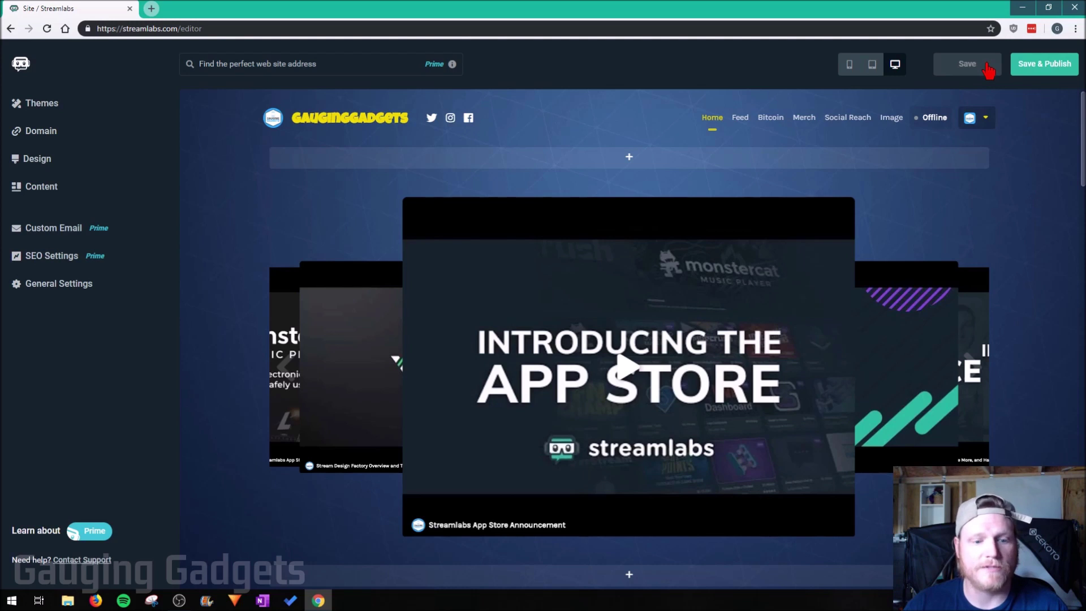
{"action": "mouse_move", "coordinate": [404, 118]}
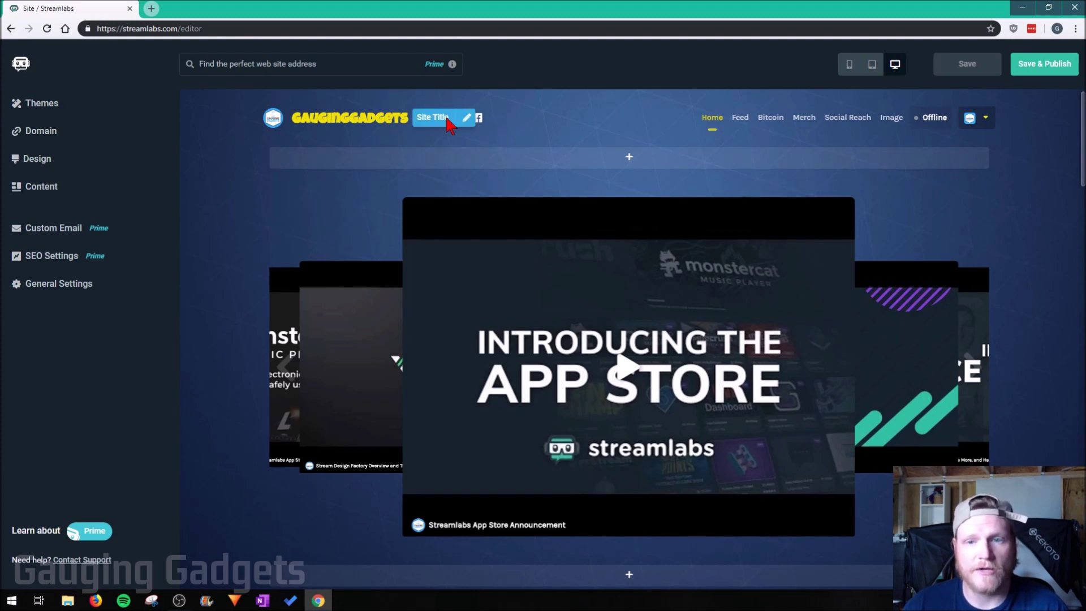
Step: Save the site title as 'Gauging Gadgets' and preview the new-section layout choices
{"action": "key", "text": "Left"}
{"action": "key", "text": "Left"}
{"action": "key", "text": "Left"}
{"action": "key", "text": "Left"}
{"action": "key", "text": "Left"}
{"action": "key", "text": "Left"}
{"action": "key", "text": "Left"}
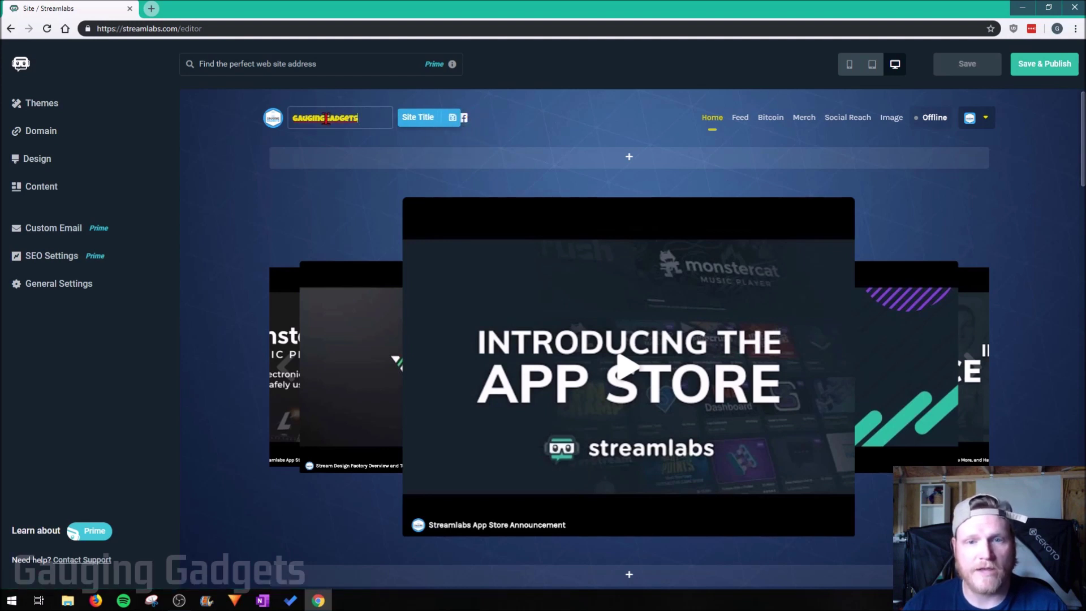
{"action": "left_click", "coordinate": [453, 118]}
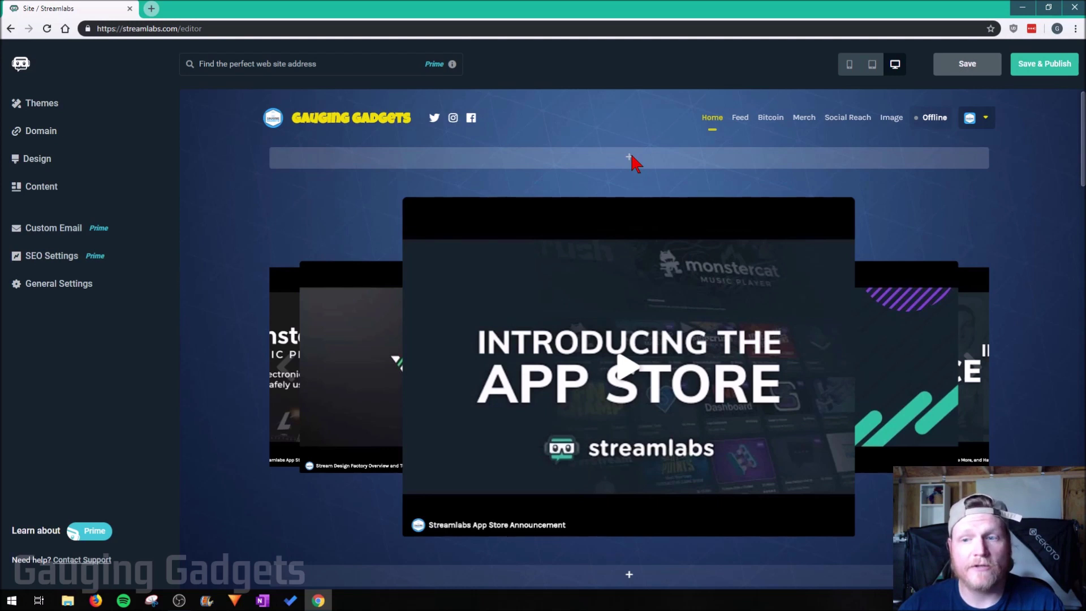
{"action": "left_click", "coordinate": [629, 159]}
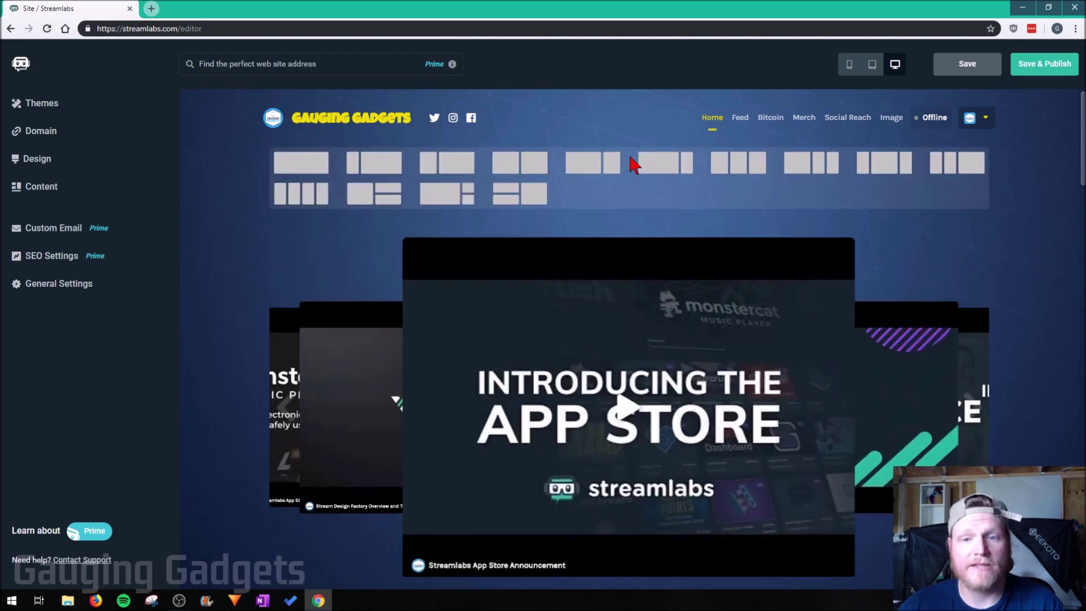
{"action": "left_click", "coordinate": [1018, 190]}
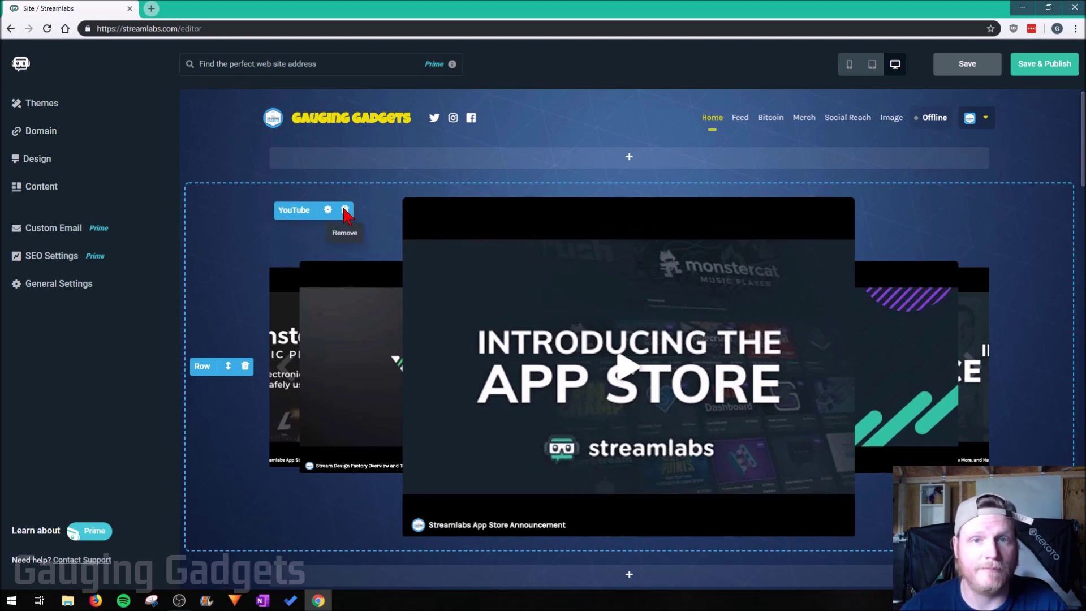
Step: Open the YouTube carousel settings, move the panel beside the video, then close it
{"action": "left_click", "coordinate": [328, 211]}
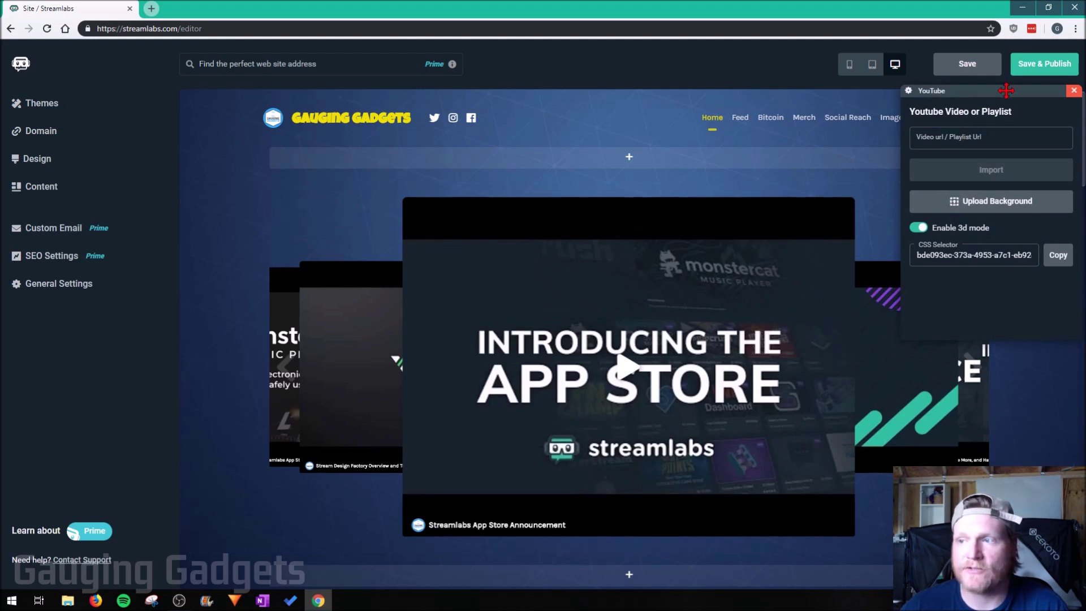
{"action": "left_click_drag", "start_coordinate": [1007, 195], "coordinate": [482, 237]}
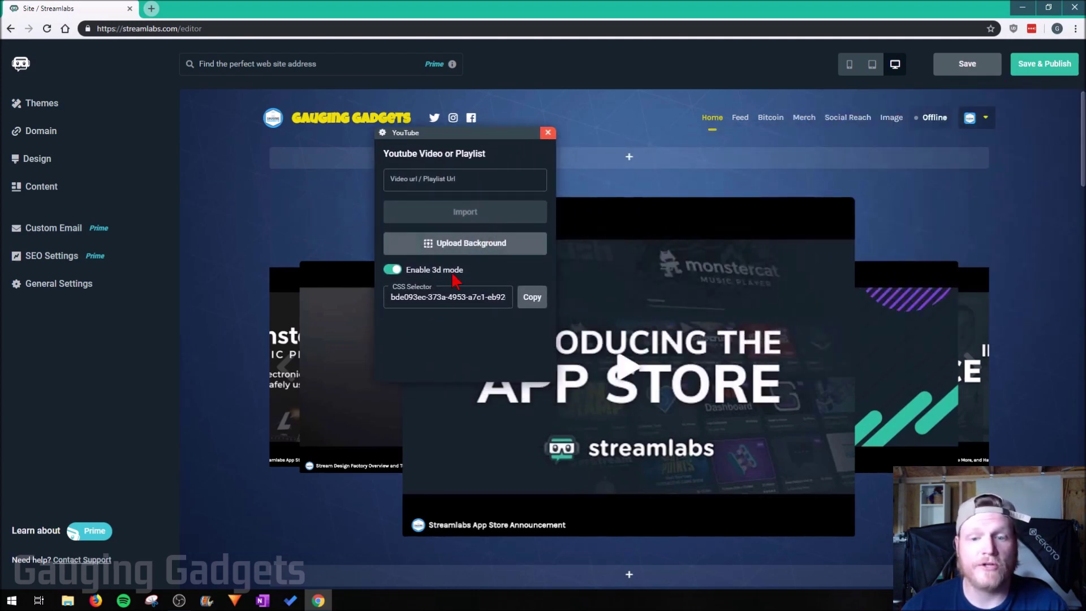
{"action": "left_click", "coordinate": [547, 133]}
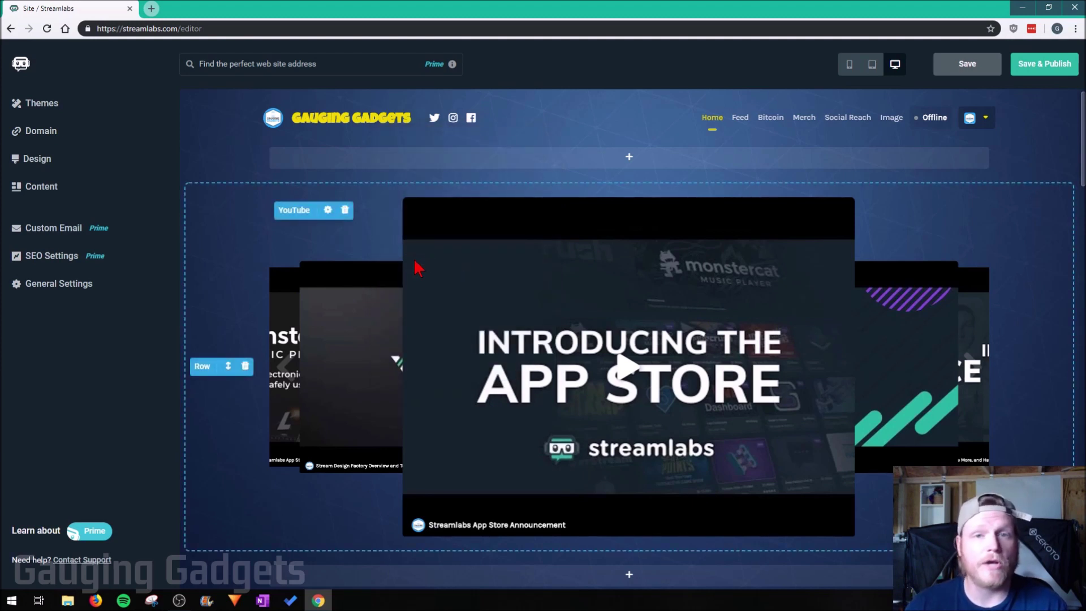
Step: Apply the Night Theme from the theme gallery and confirm switching to Dark Mode
{"action": "left_click", "coordinate": [45, 108]}
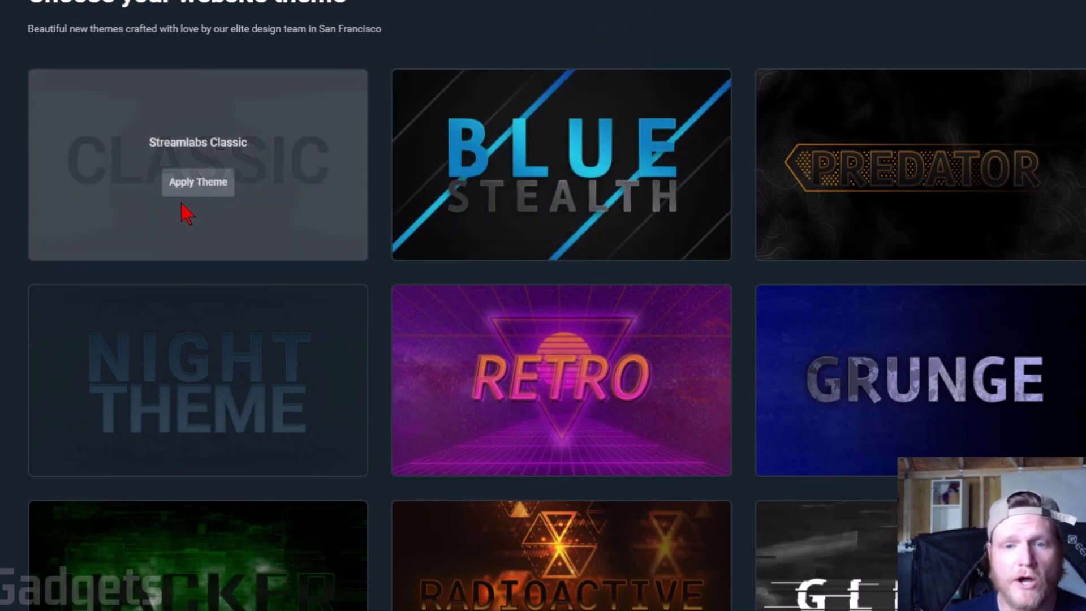
{"action": "scroll", "coordinate": [192, 232], "scroll_direction": "down", "scroll_amount": 5}
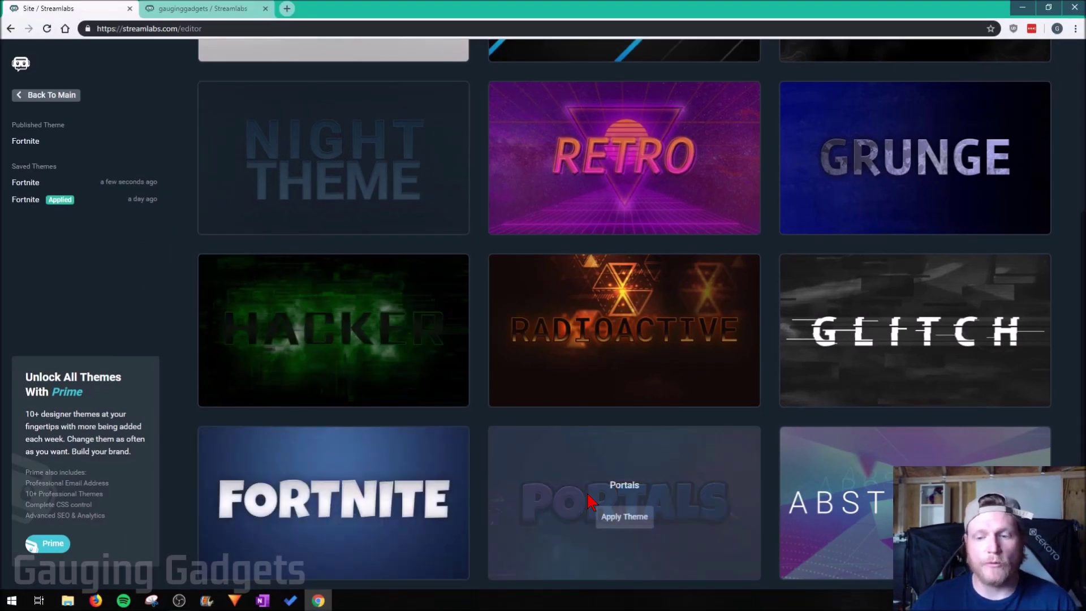
{"action": "scroll", "coordinate": [588, 504], "scroll_direction": "up", "scroll_amount": 5}
{"action": "mouse_move", "coordinate": [311, 416]}
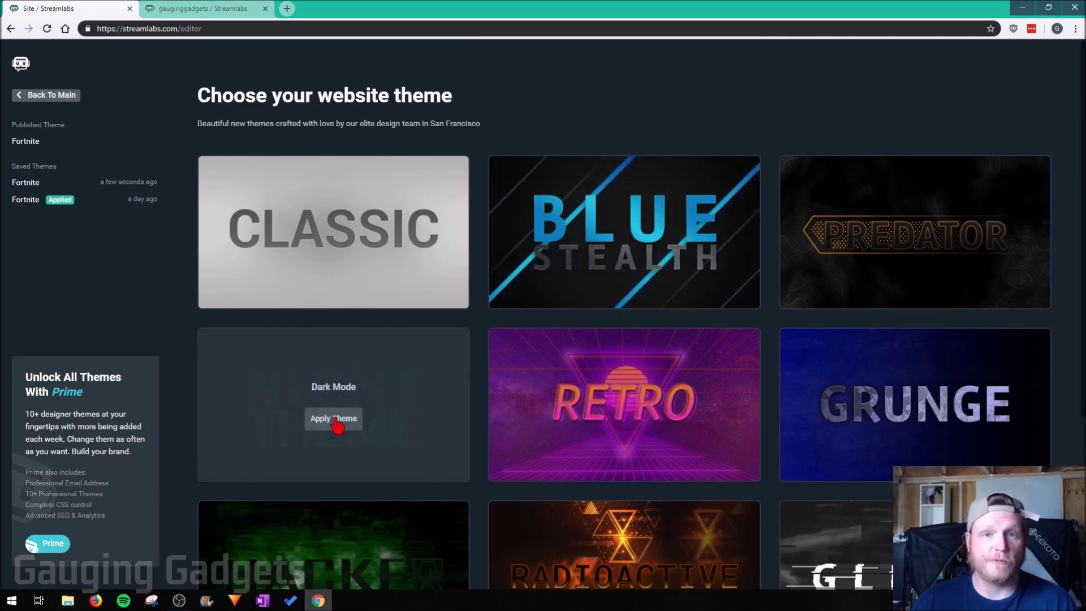
{"action": "left_click", "coordinate": [333, 424]}
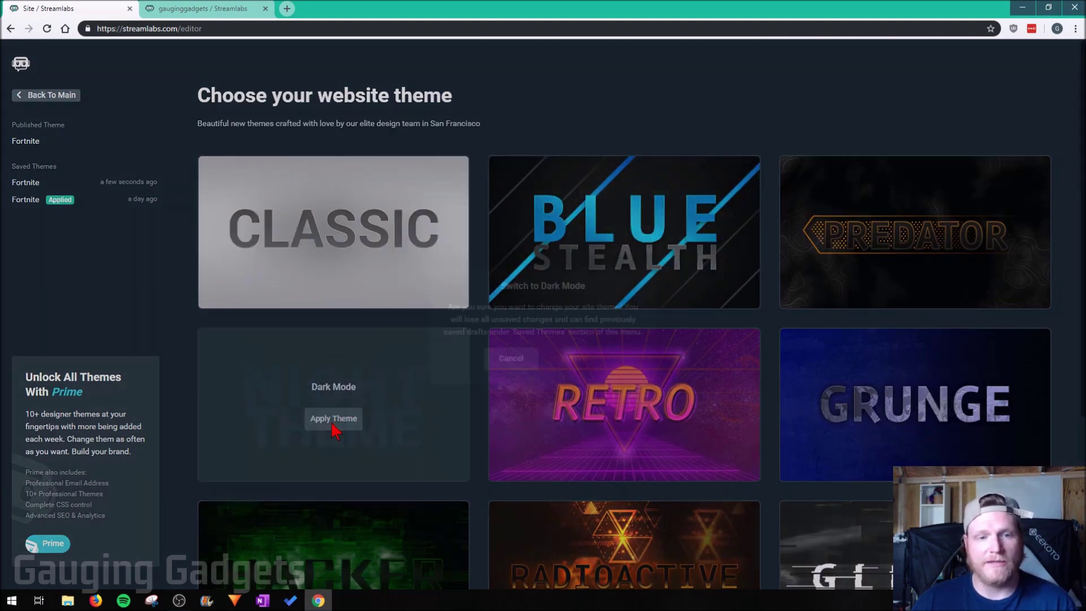
{"action": "left_click", "coordinate": [569, 362]}
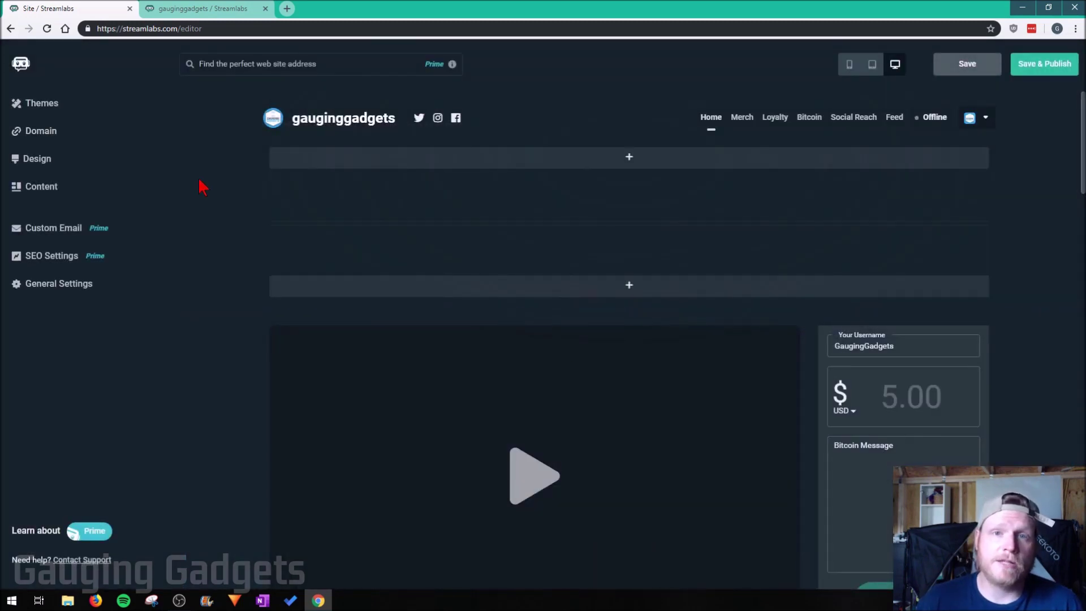
{"action": "left_click", "coordinate": [44, 140]}
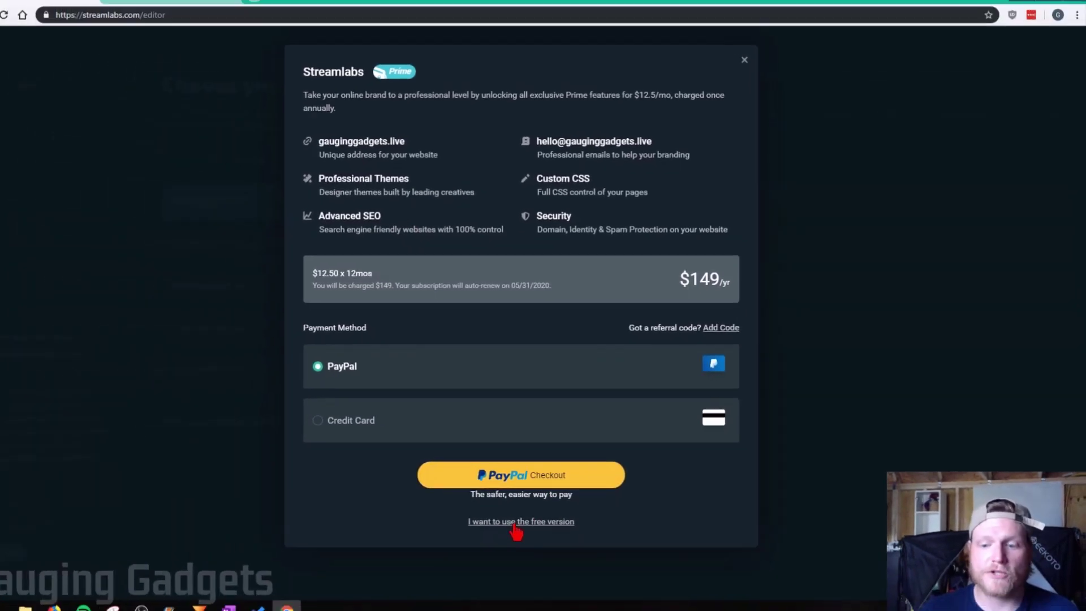
{"action": "left_click", "coordinate": [514, 522]}
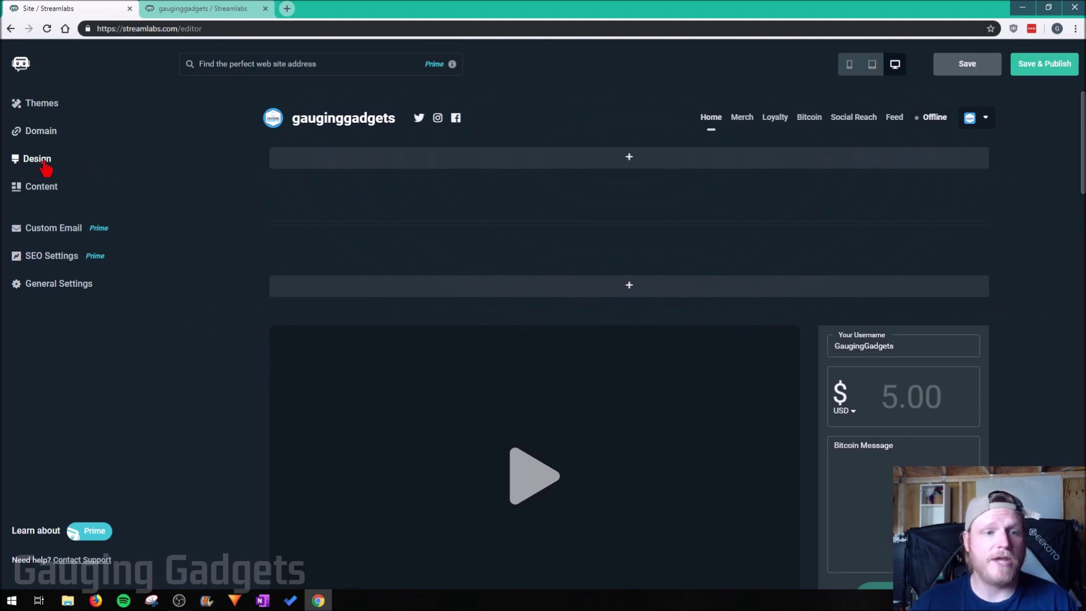
Step: In design settings, glance at the custom CSS editor and set the font style to Killshot
{"action": "left_click", "coordinate": [44, 164]}
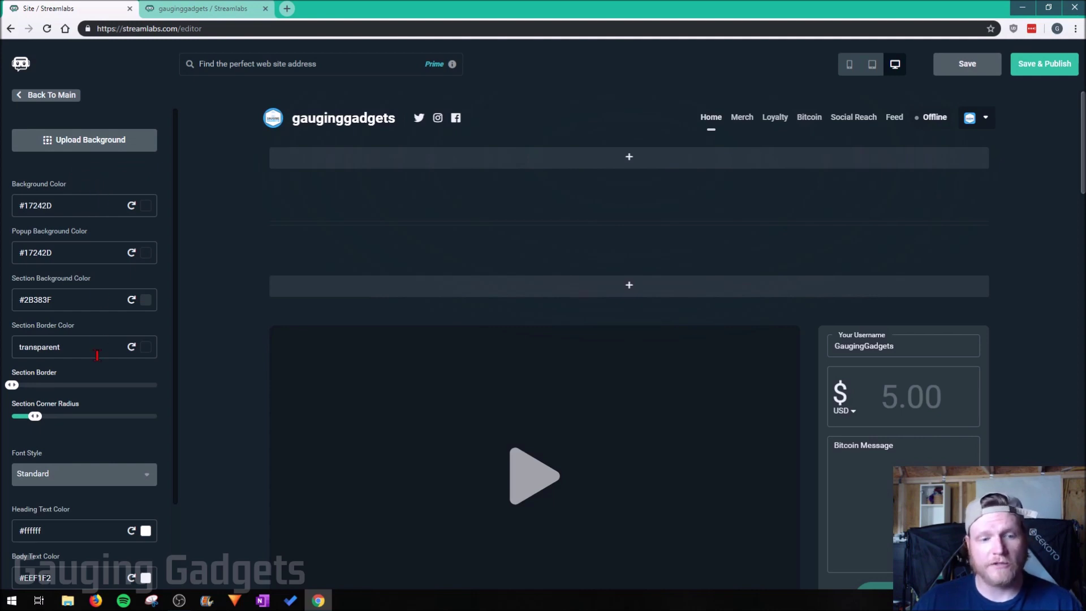
{"action": "scroll", "coordinate": [94, 354], "scroll_direction": "down", "scroll_amount": 2}
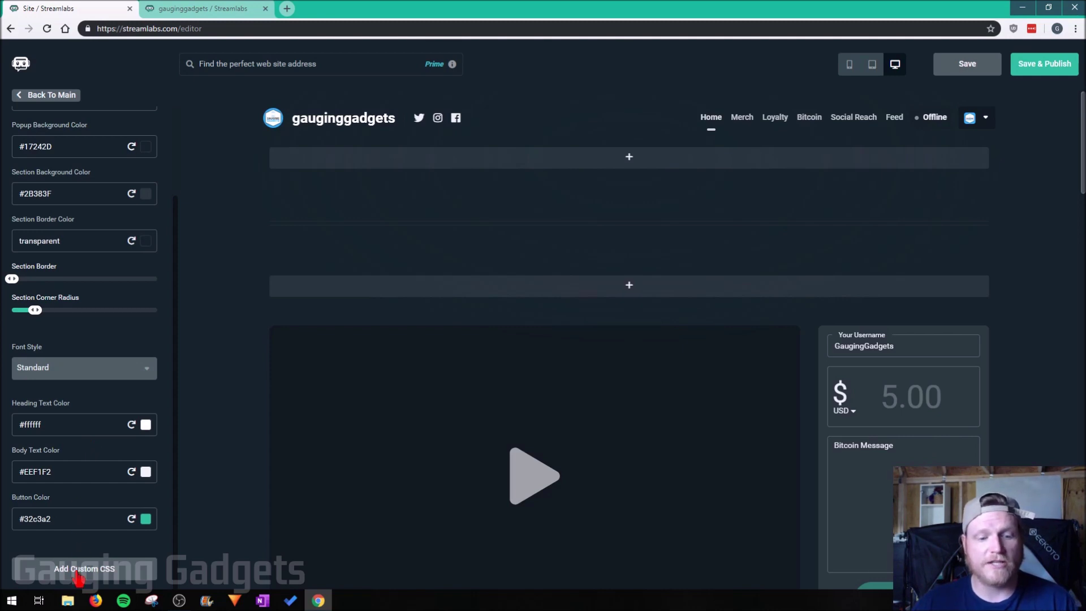
{"action": "left_click", "coordinate": [77, 574]}
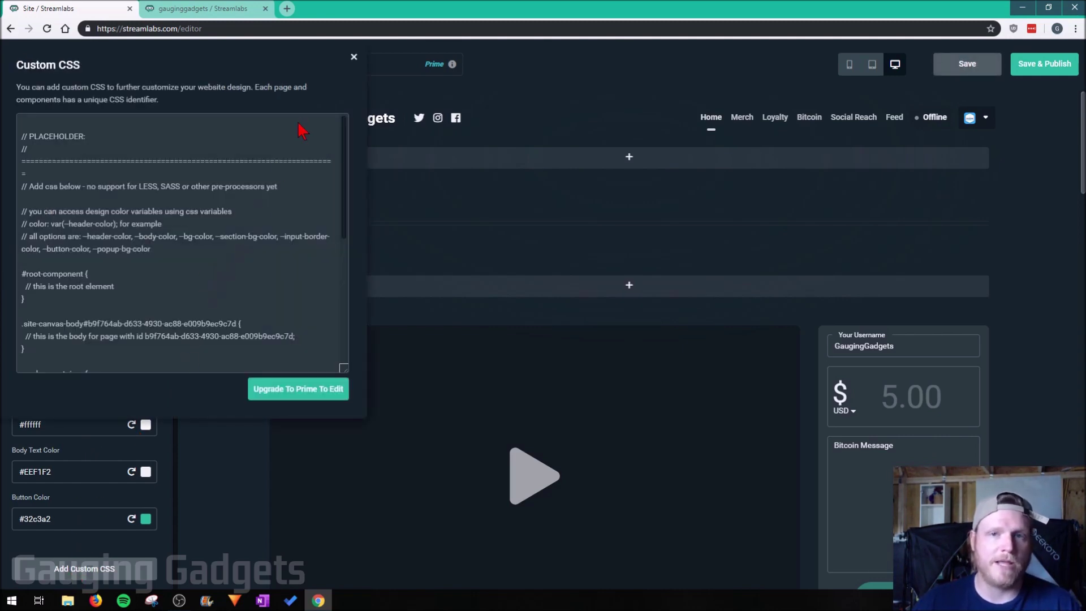
{"action": "left_click", "coordinate": [353, 58]}
{"action": "left_click", "coordinate": [91, 368]}
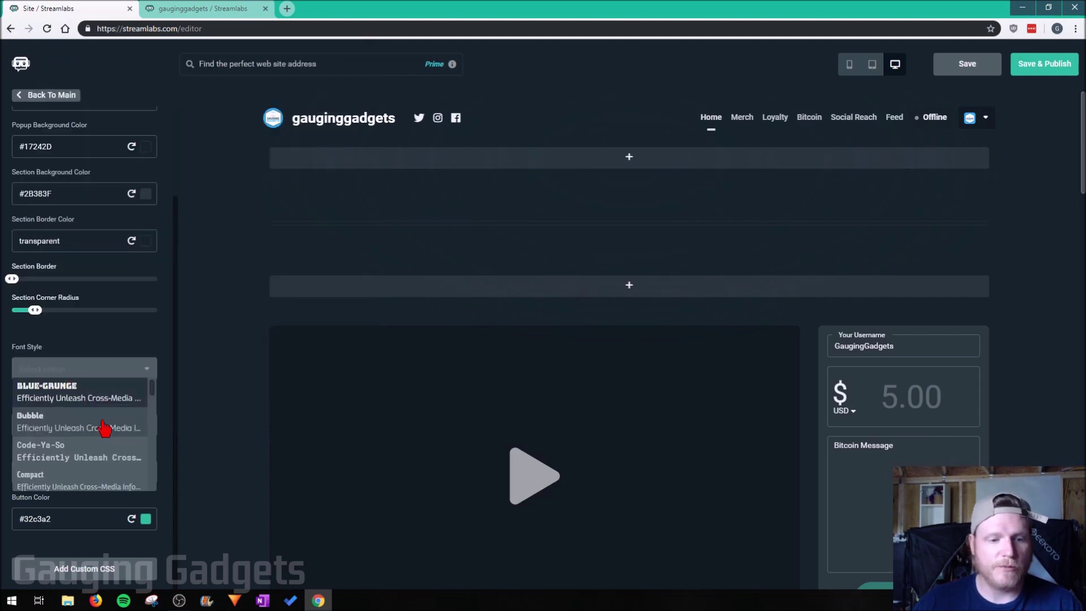
{"action": "scroll", "coordinate": [99, 432], "scroll_direction": "down", "scroll_amount": 3}
{"action": "scroll", "coordinate": [99, 432], "scroll_direction": "down", "scroll_amount": 5}
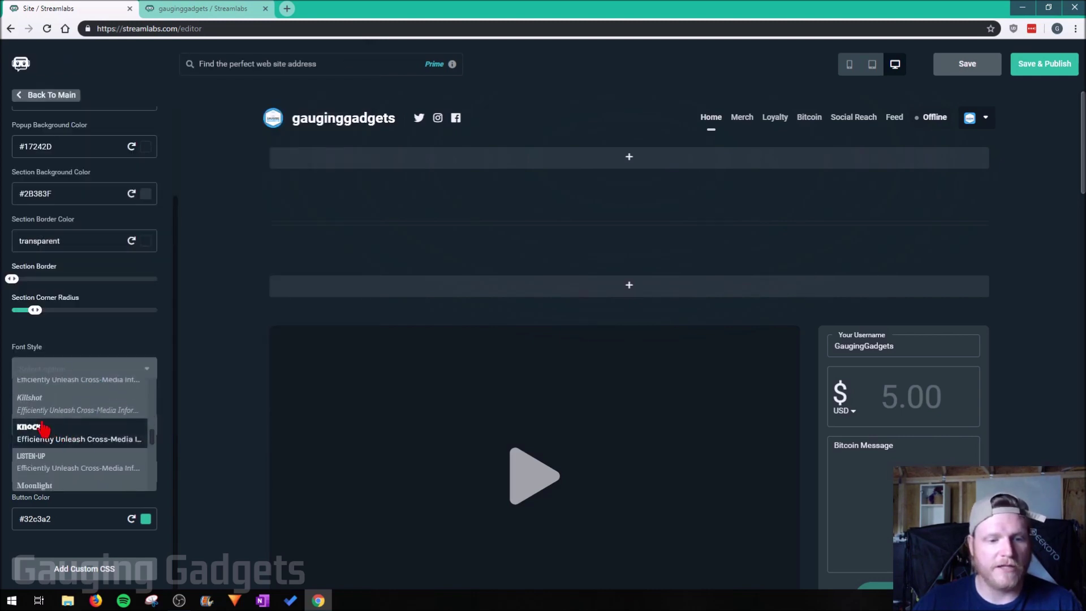
{"action": "left_click", "coordinate": [38, 408]}
Step: Set the heading text colour to bright cyan #00C6FF
{"action": "left_click", "coordinate": [80, 424]}
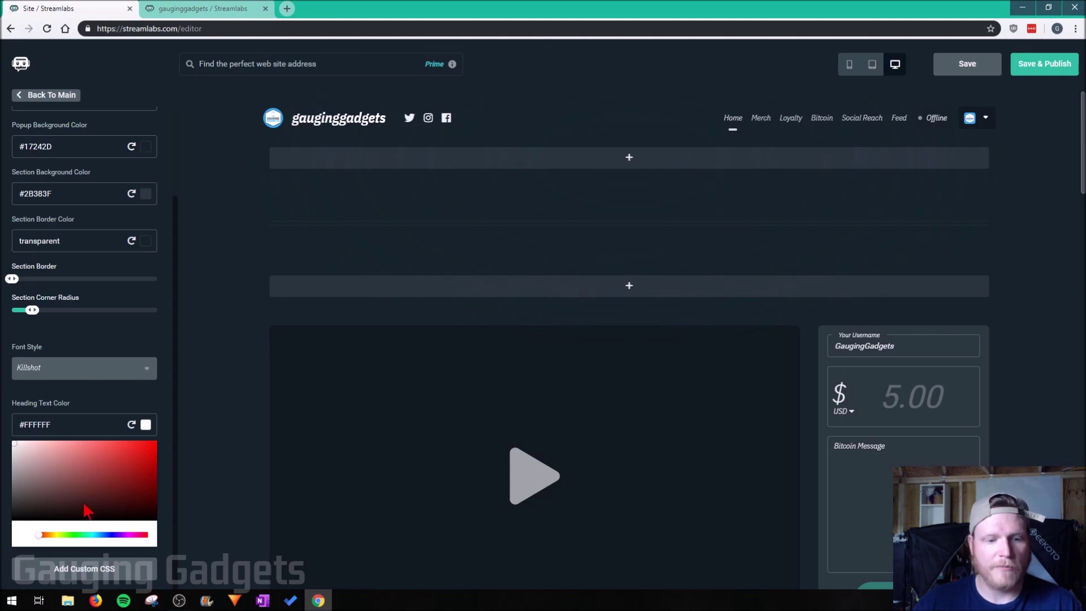
{"action": "left_click", "coordinate": [97, 534]}
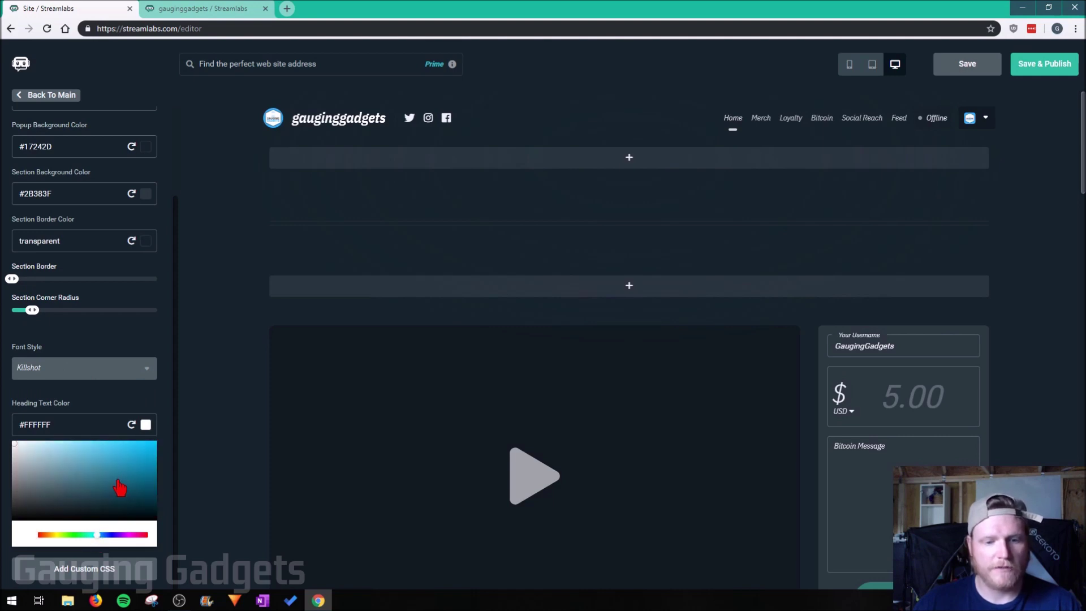
{"action": "left_click_drag", "start_coordinate": [119, 487], "coordinate": [201, 404]}
{"action": "left_click", "coordinate": [201, 404]}
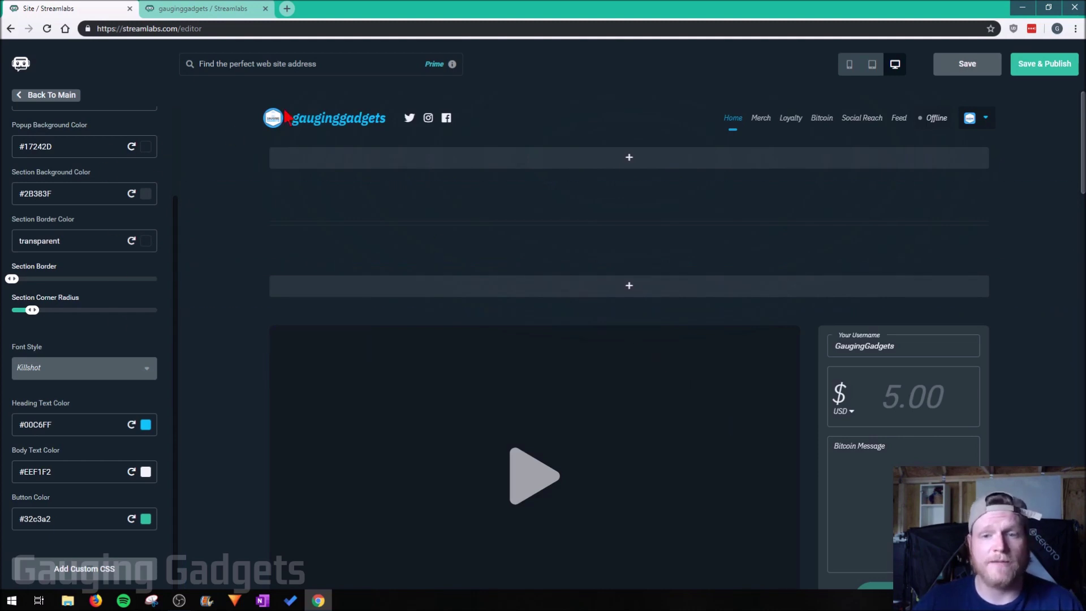
Step: Capitalize the site title to 'Gauging Gadgets' and go back to the main settings
{"action": "left_click", "coordinate": [445, 119]}
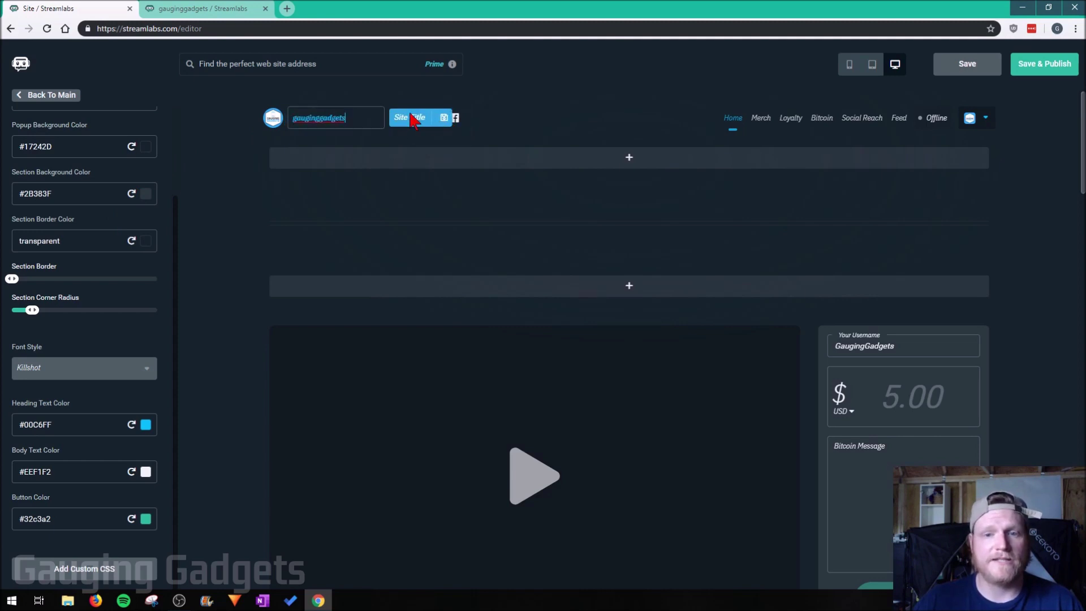
{"action": "left_click", "coordinate": [318, 118]}
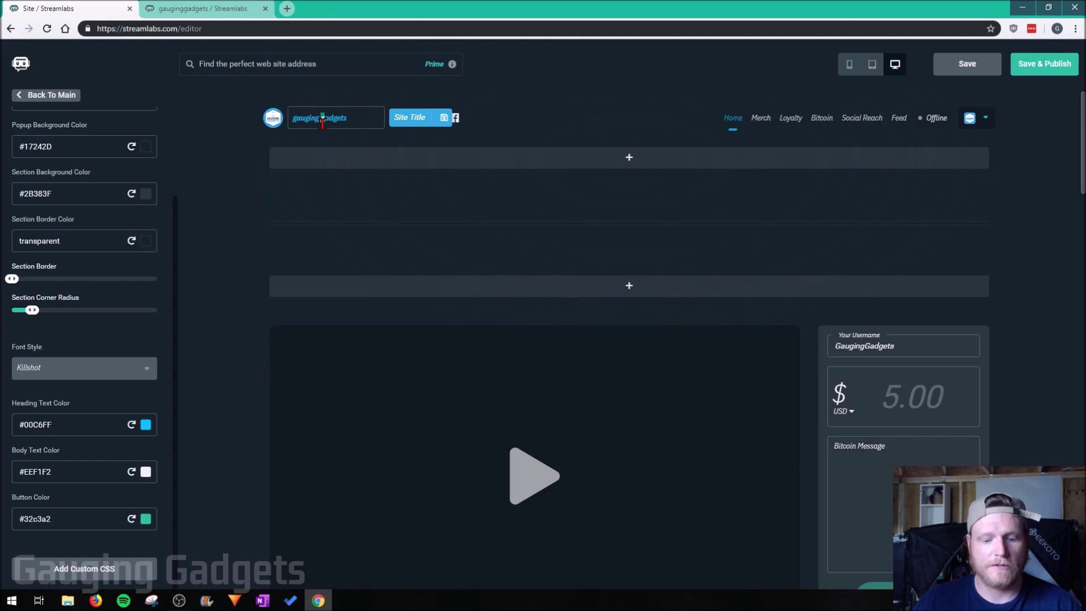
{"action": "key", "text": "Delete"}
{"action": "type", "text": "G"}
{"action": "left_click", "coordinate": [292, 118]}
{"action": "key", "text": "Delete"}
{"action": "type", "text": "G"}
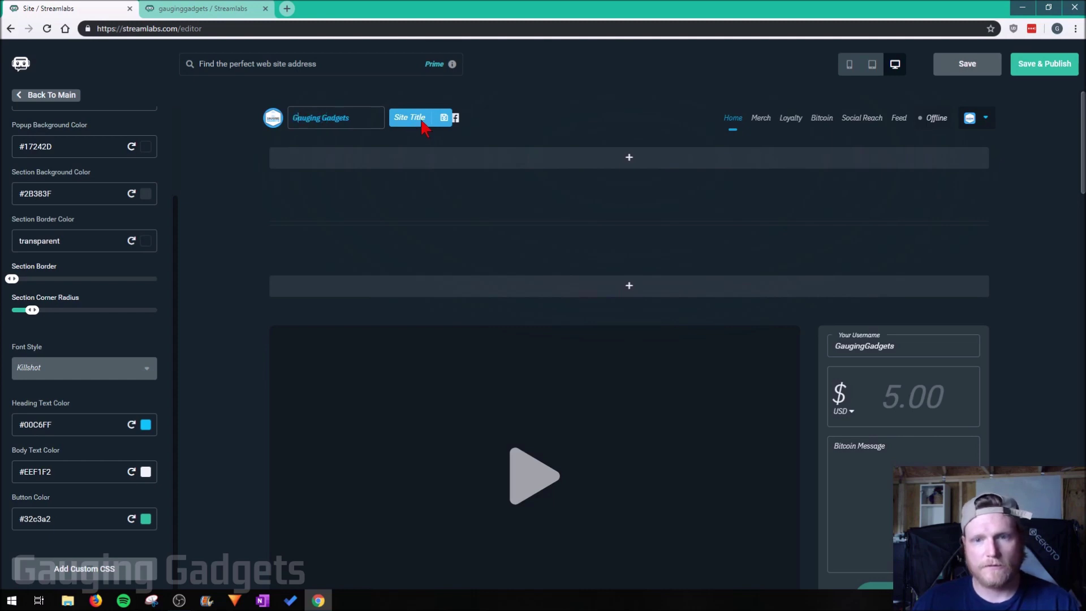
{"action": "left_click", "coordinate": [444, 118]}
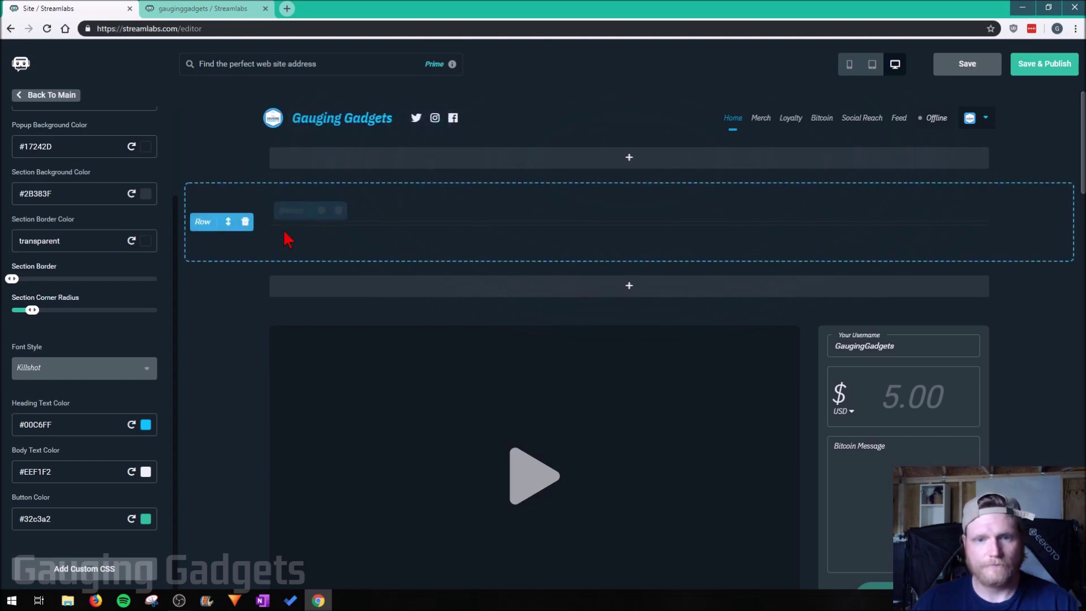
{"action": "left_click", "coordinate": [158, 389]}
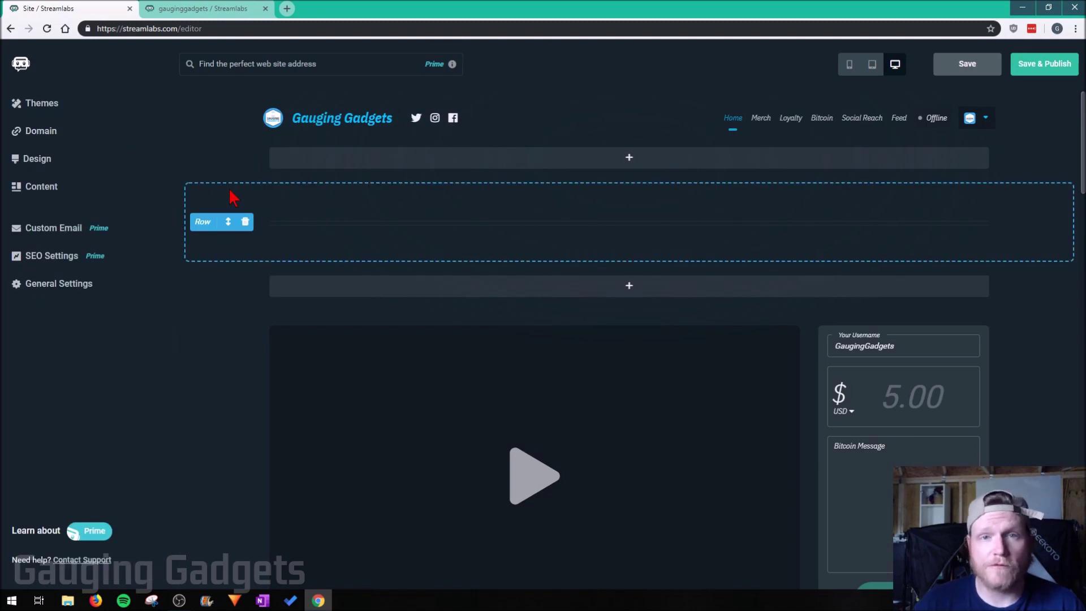
Step: Show the Content elements and drag an Image component into the home page row
{"action": "left_click", "coordinate": [36, 189]}
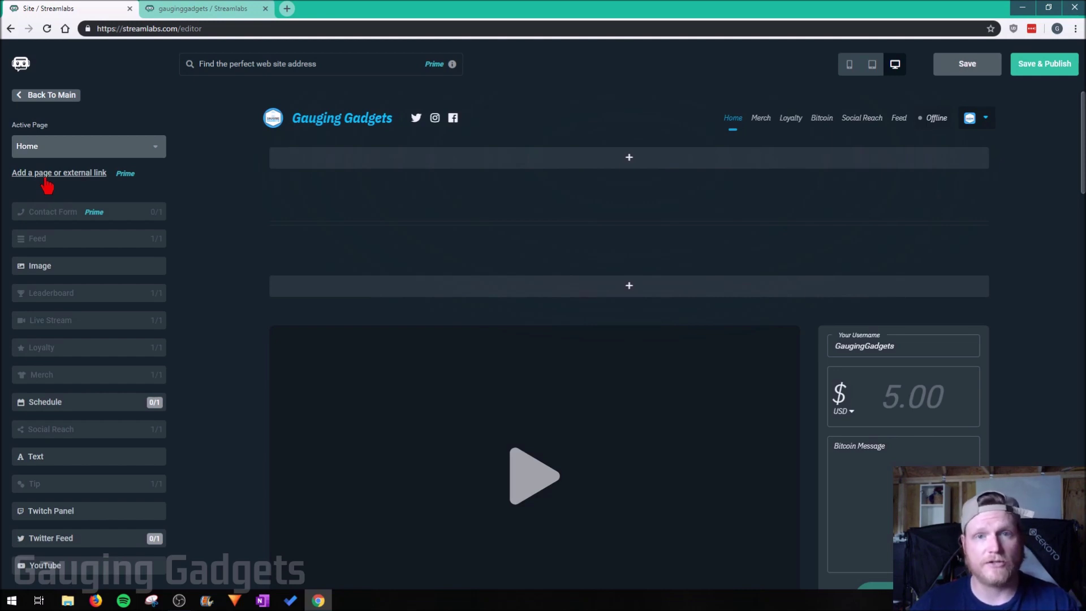
{"action": "left_click_drag", "start_coordinate": [58, 238], "coordinate": [430, 288]}
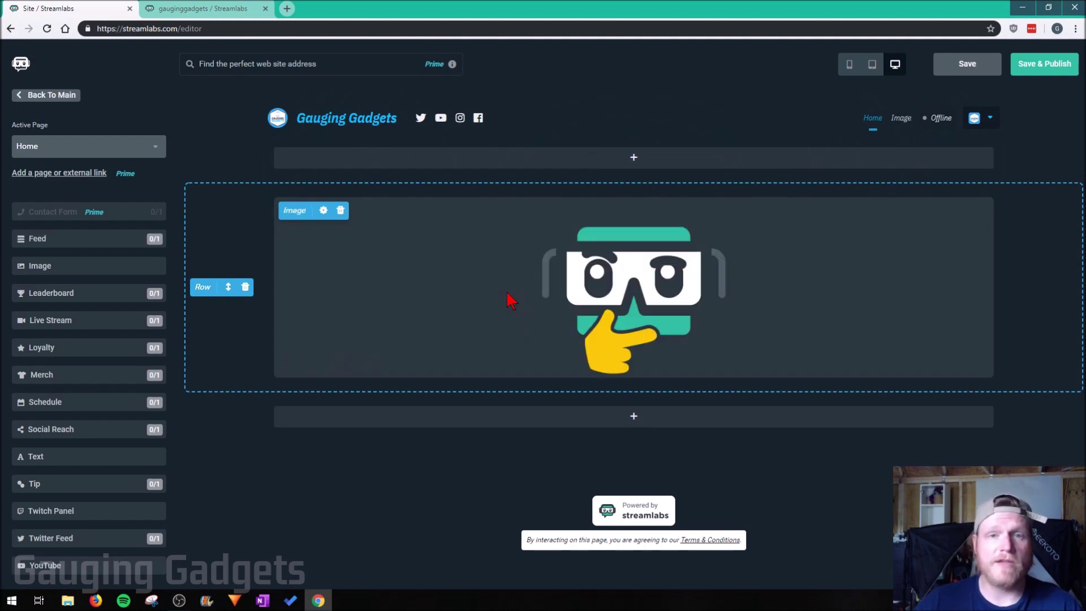
Step: Inspect the Image settings, swap in a Live Stream player, then delete it
{"action": "left_click", "coordinate": [321, 214]}
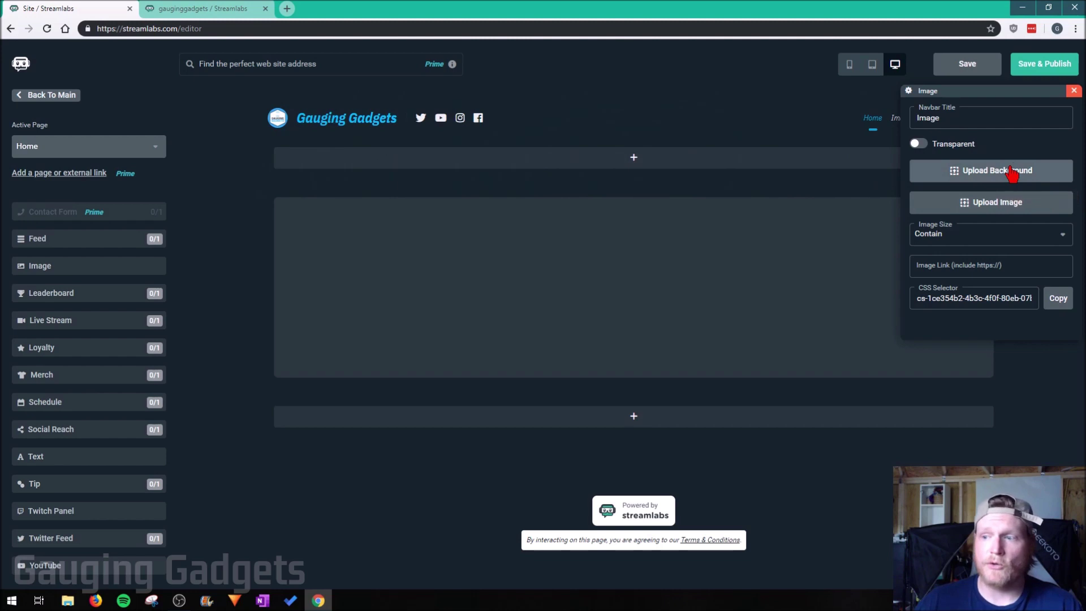
{"action": "left_click", "coordinate": [1014, 266]}
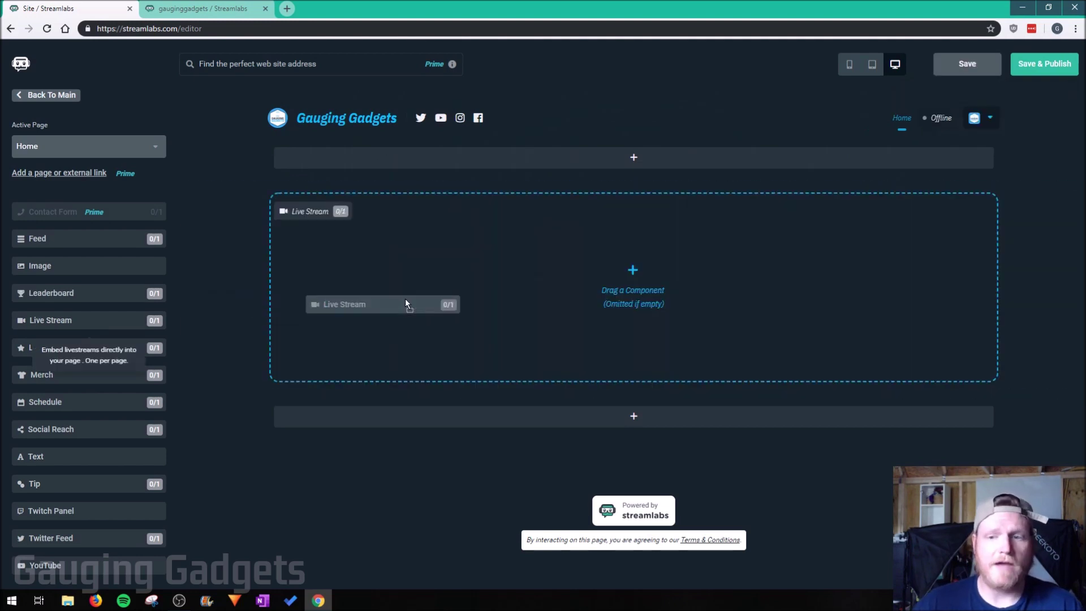
{"action": "left_click_drag", "start_coordinate": [407, 303], "coordinate": [415, 296]}
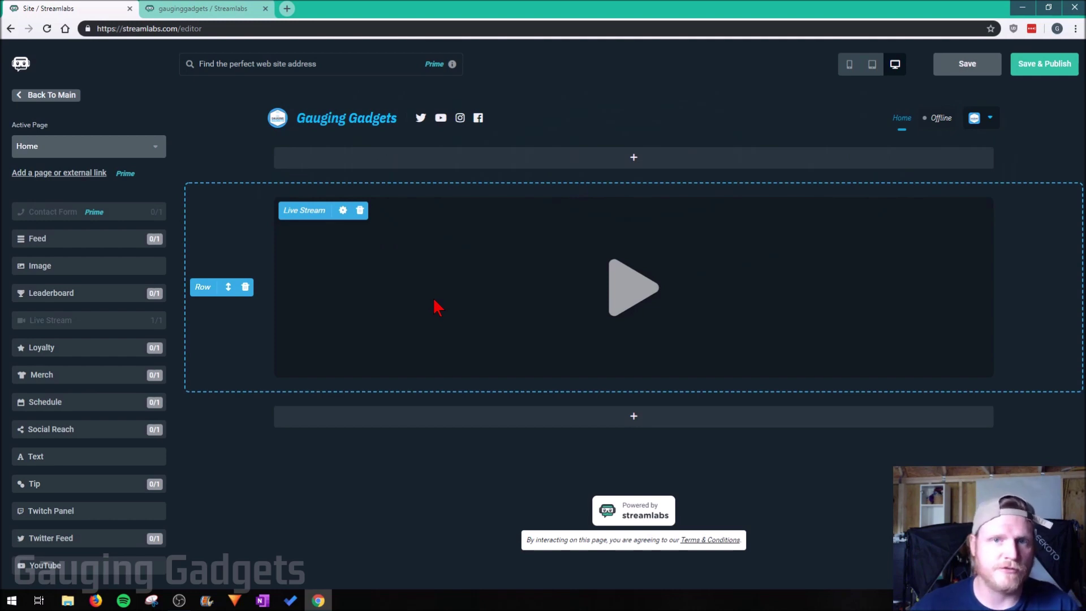
{"action": "key", "text": "Delete"}
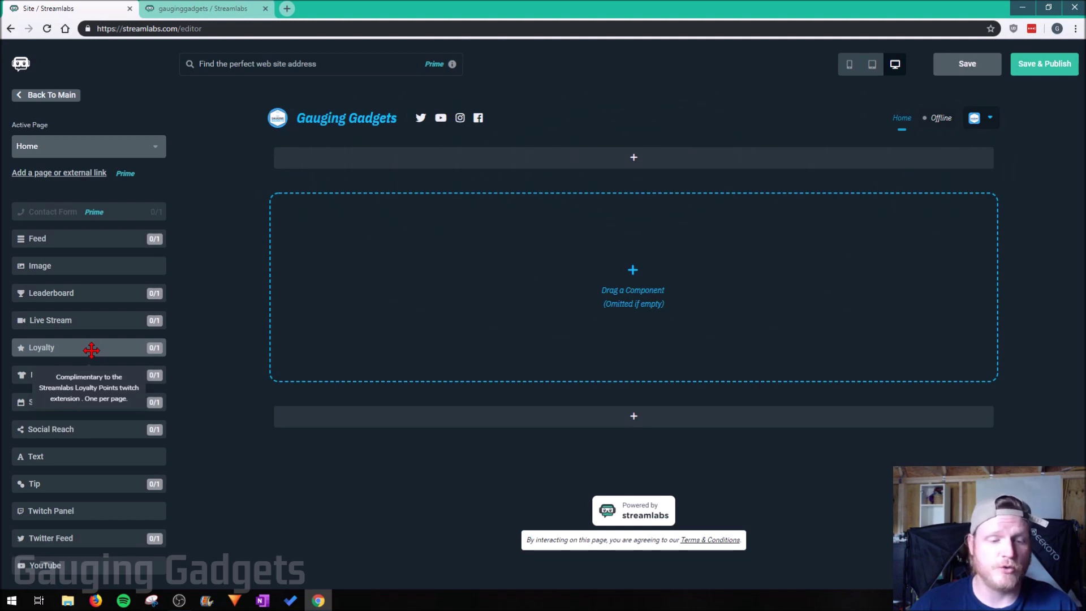
Step: Try a Merch block, remove it, and place a Social Reach block in the row
{"action": "left_click_drag", "start_coordinate": [102, 374], "coordinate": [352, 309]}
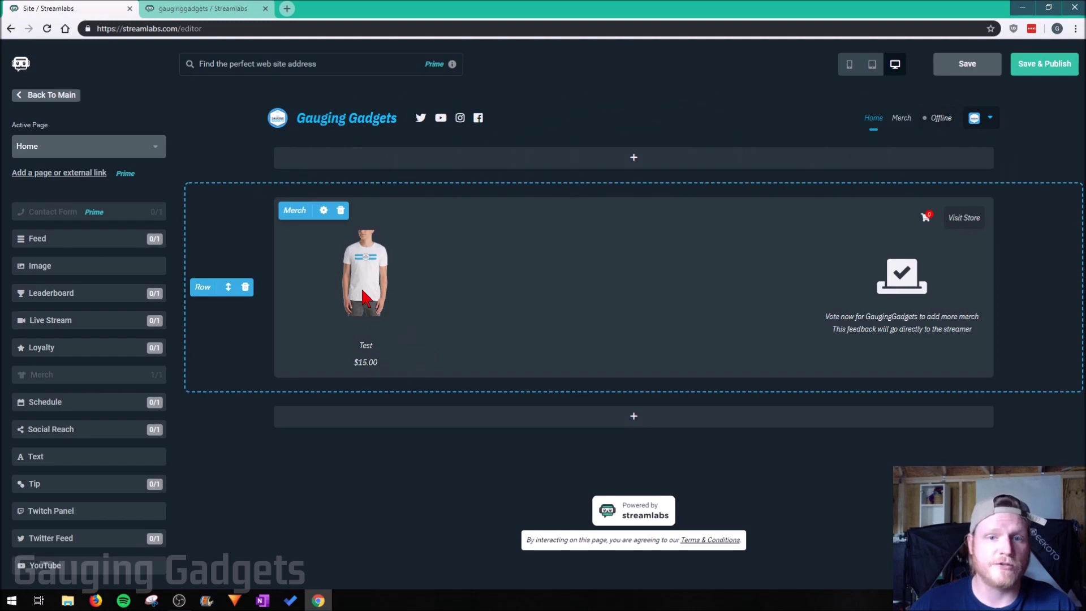
{"action": "left_click", "coordinate": [340, 211]}
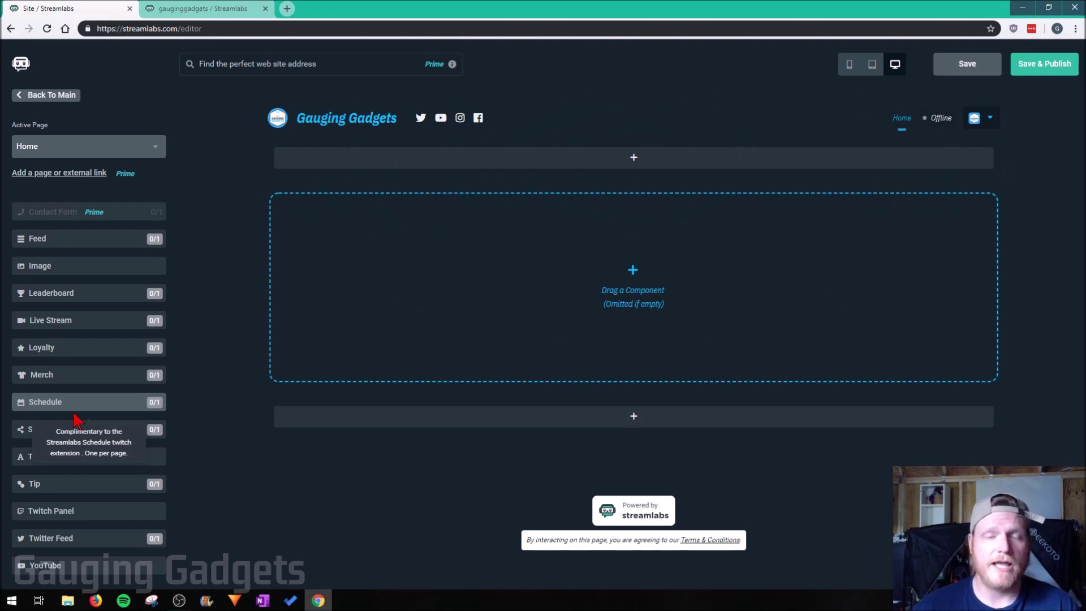
{"action": "left_click_drag", "start_coordinate": [112, 428], "coordinate": [421, 314]}
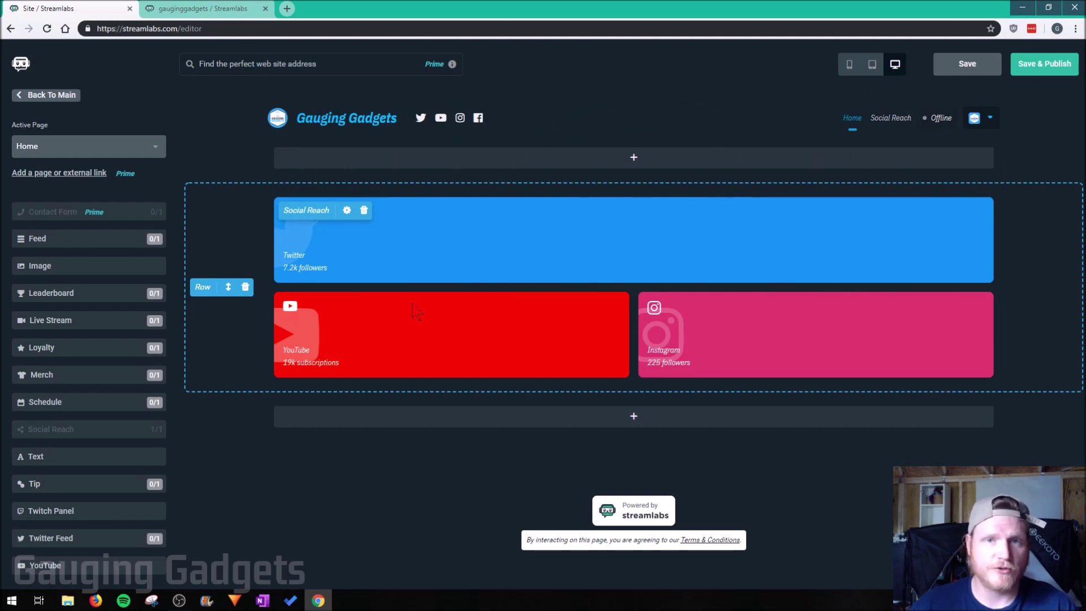
Step: Check the Social Reach platform dropdown, close its settings, and delete the Social Reach section
{"action": "left_click", "coordinate": [348, 211]}
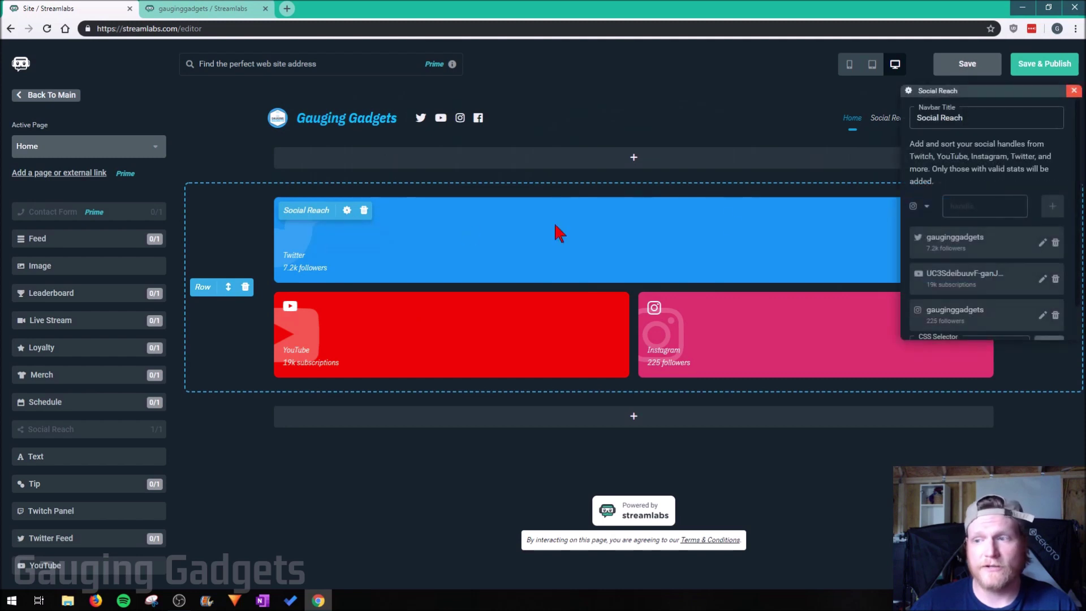
{"action": "left_click", "coordinate": [927, 208]}
{"action": "left_click", "coordinate": [927, 209]}
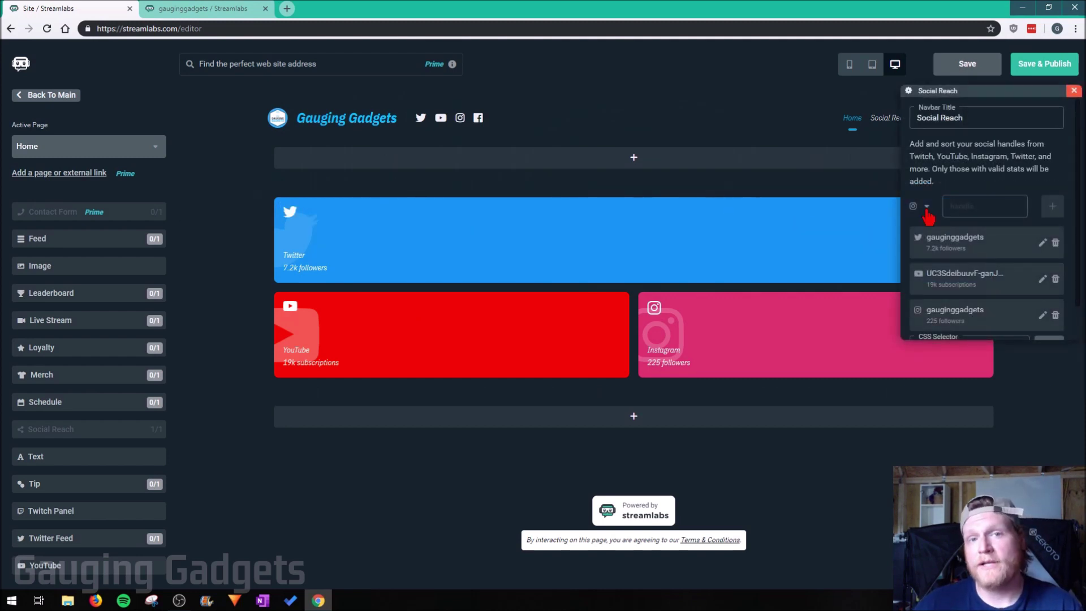
{"action": "left_click", "coordinate": [927, 209]}
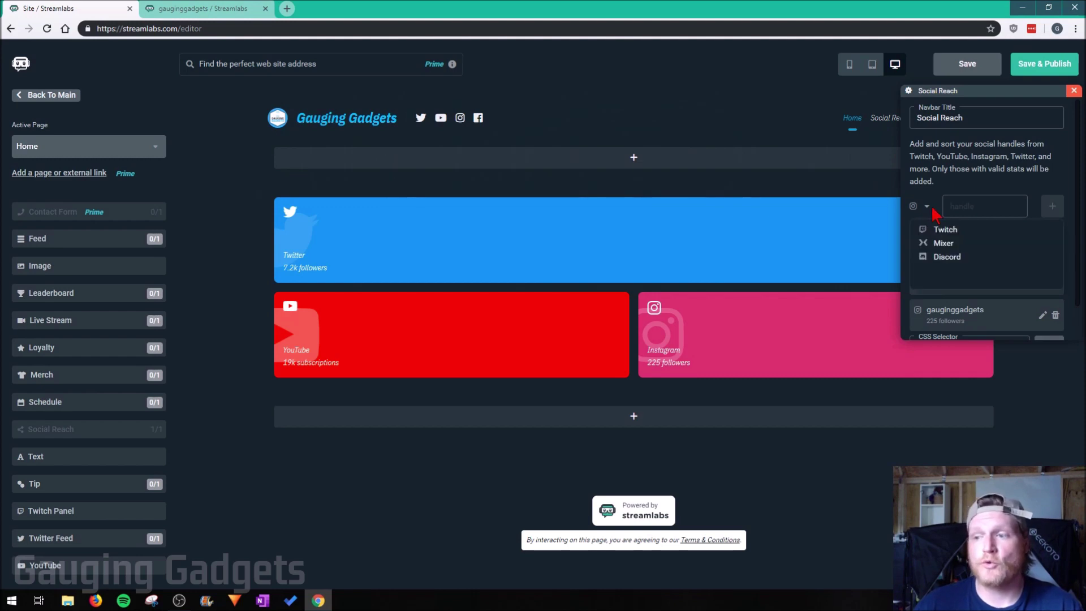
{"action": "left_click", "coordinate": [1073, 91]}
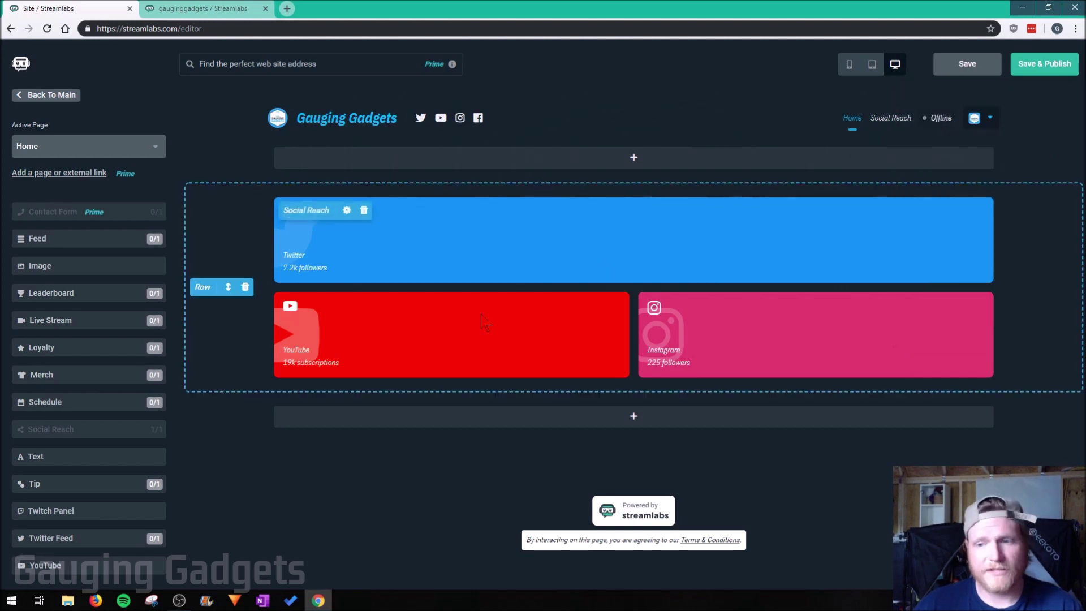
{"action": "left_click", "coordinate": [245, 287]}
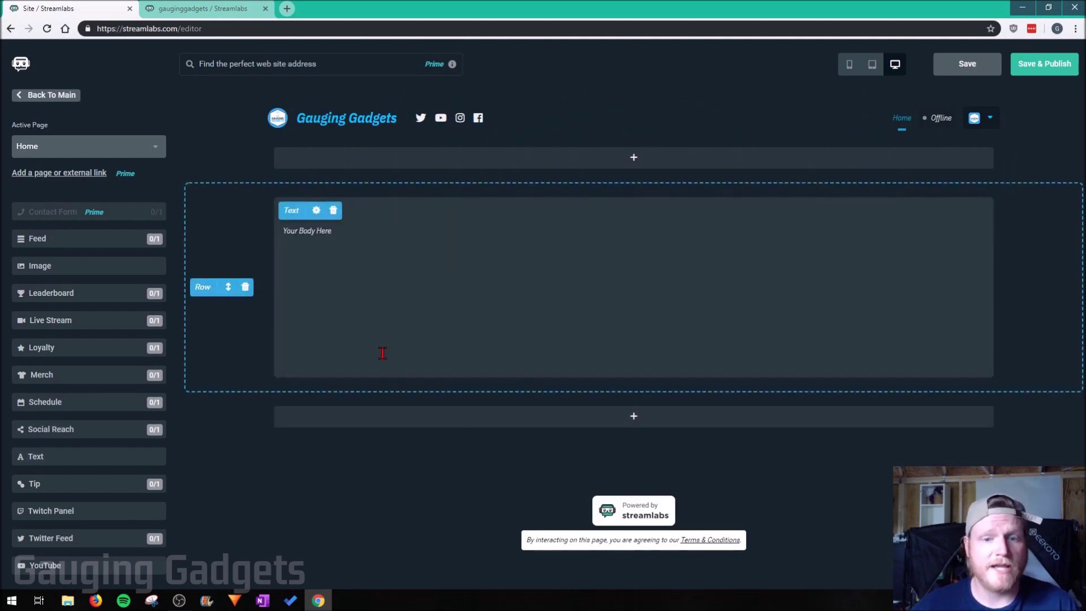
Step: Type 'tttttt' into the body text and turn it into a link
{"action": "left_click", "coordinate": [358, 234]}
{"action": "type", "text": "tttttt"}
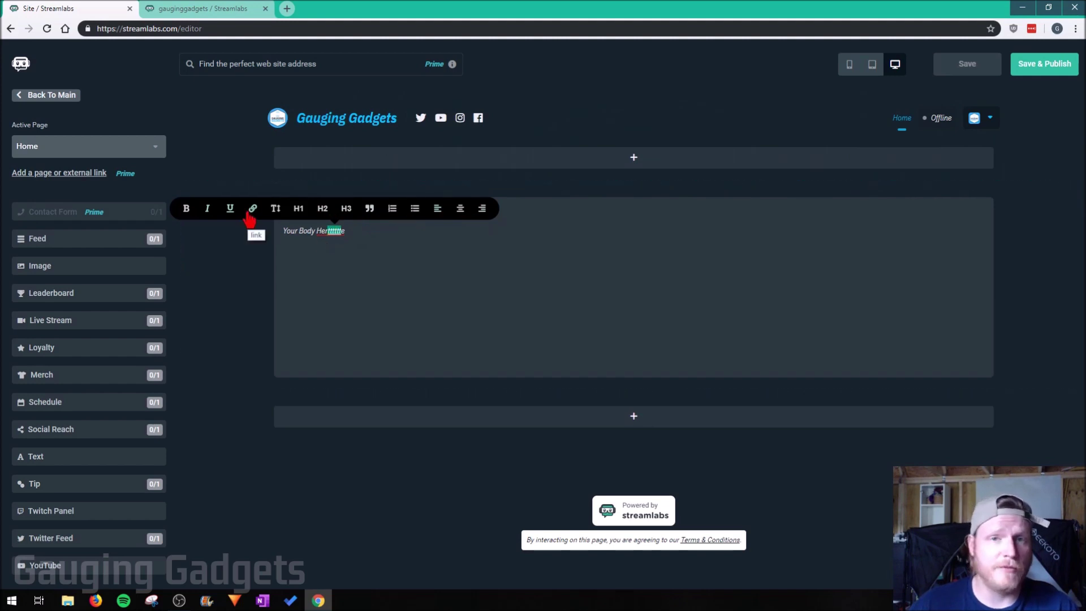
{"action": "left_click", "coordinate": [117, 173]}
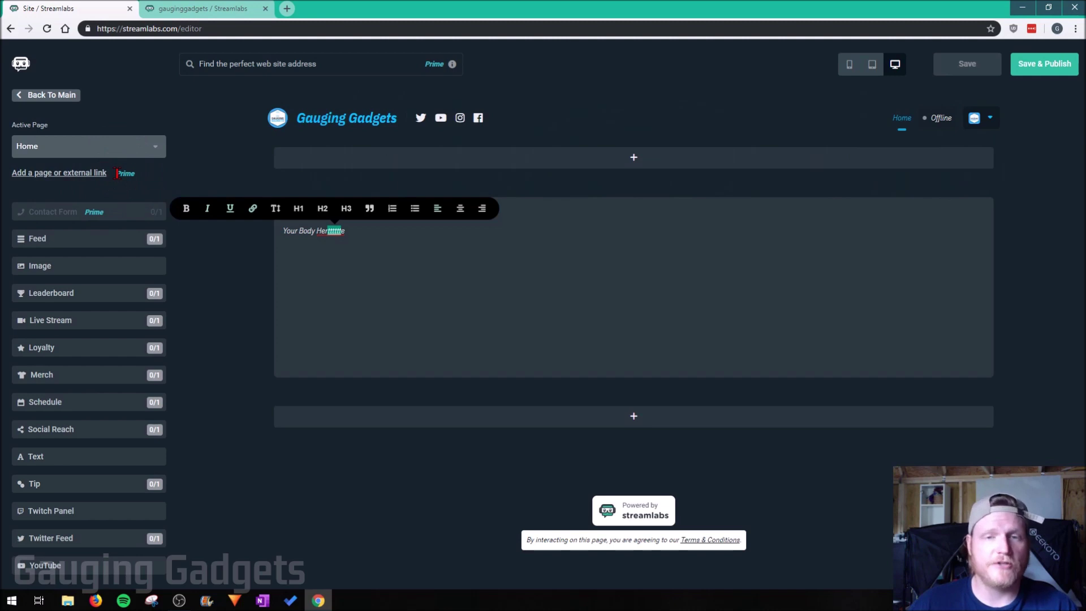
{"action": "left_click", "coordinate": [324, 229]}
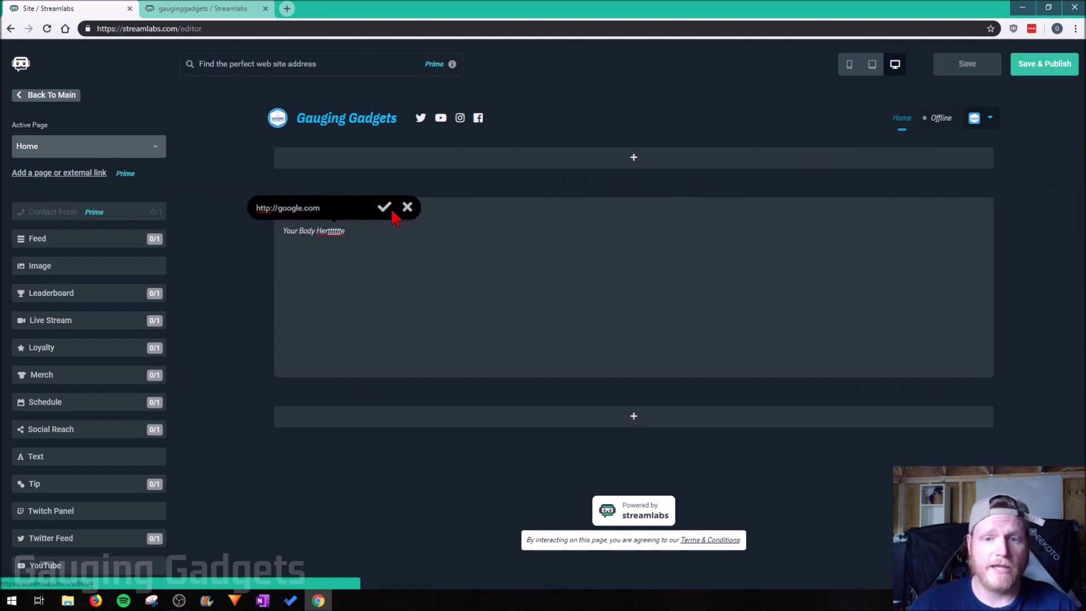
Step: Test the body-text link on the published site, then return to the editor
{"action": "left_click", "coordinate": [179, 8]}
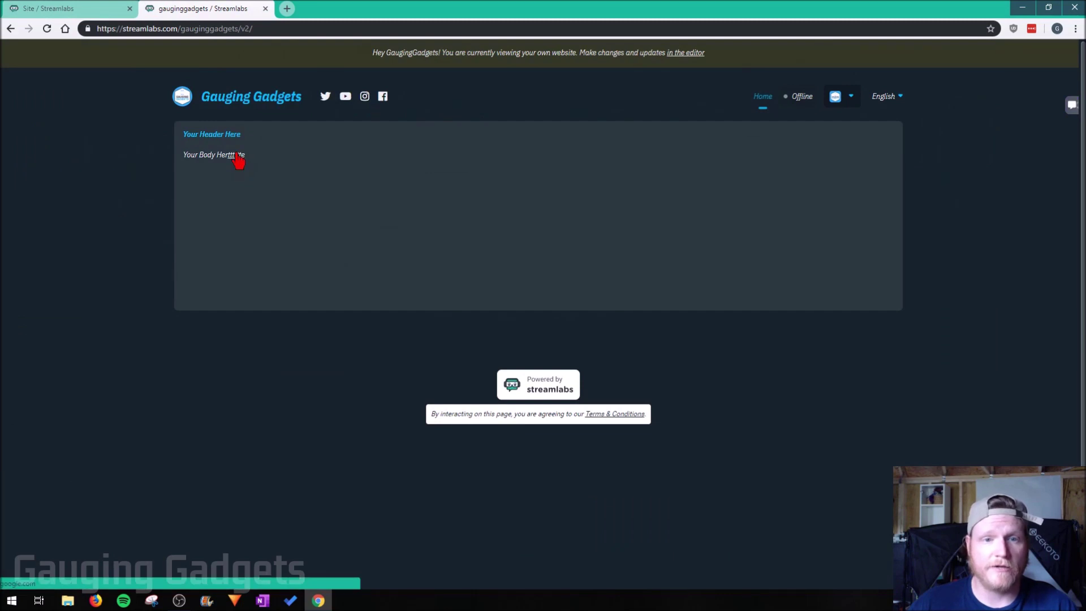
{"action": "left_click", "coordinate": [237, 155]}
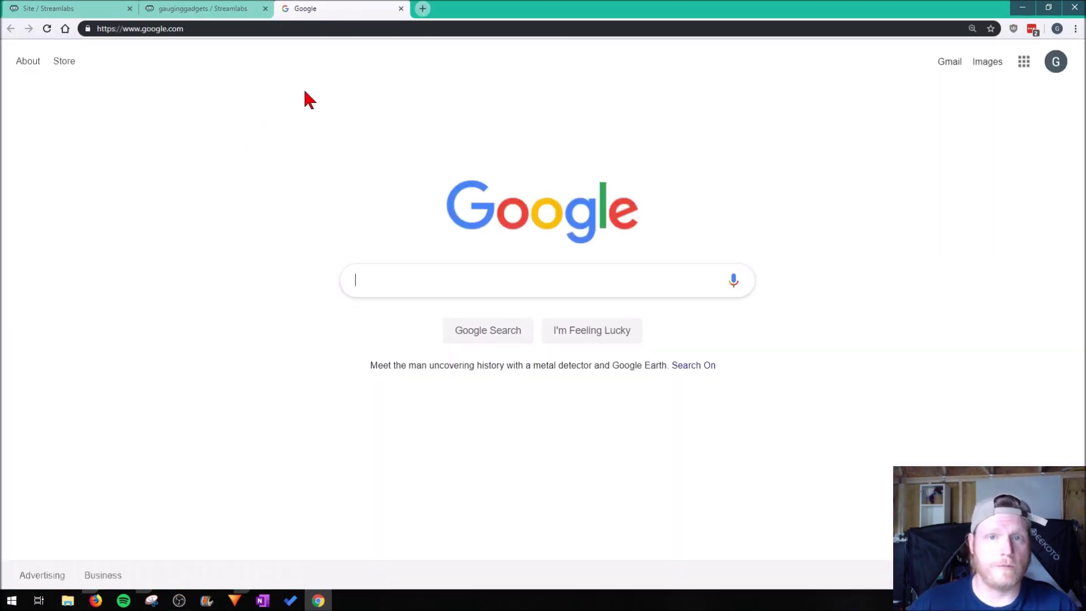
{"action": "left_click", "coordinate": [401, 8]}
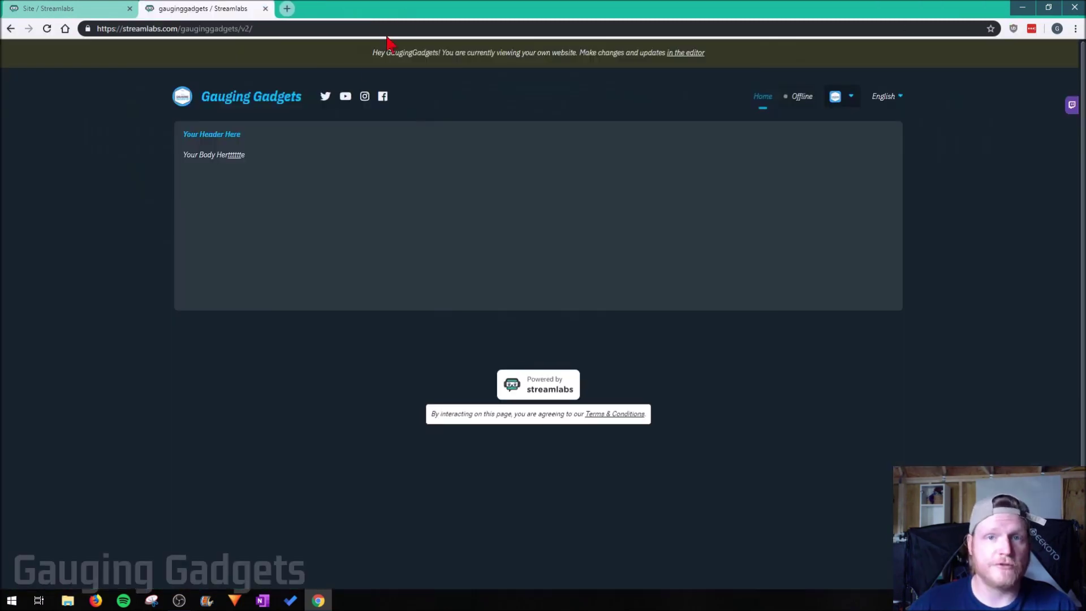
{"action": "left_click", "coordinate": [97, 8]}
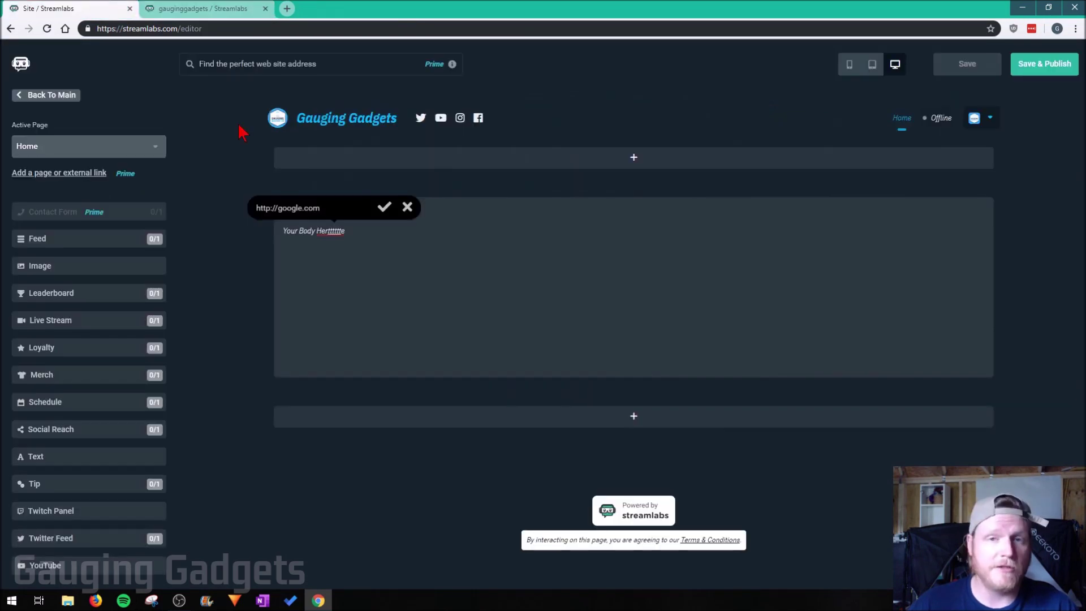
{"action": "left_click", "coordinate": [407, 207]}
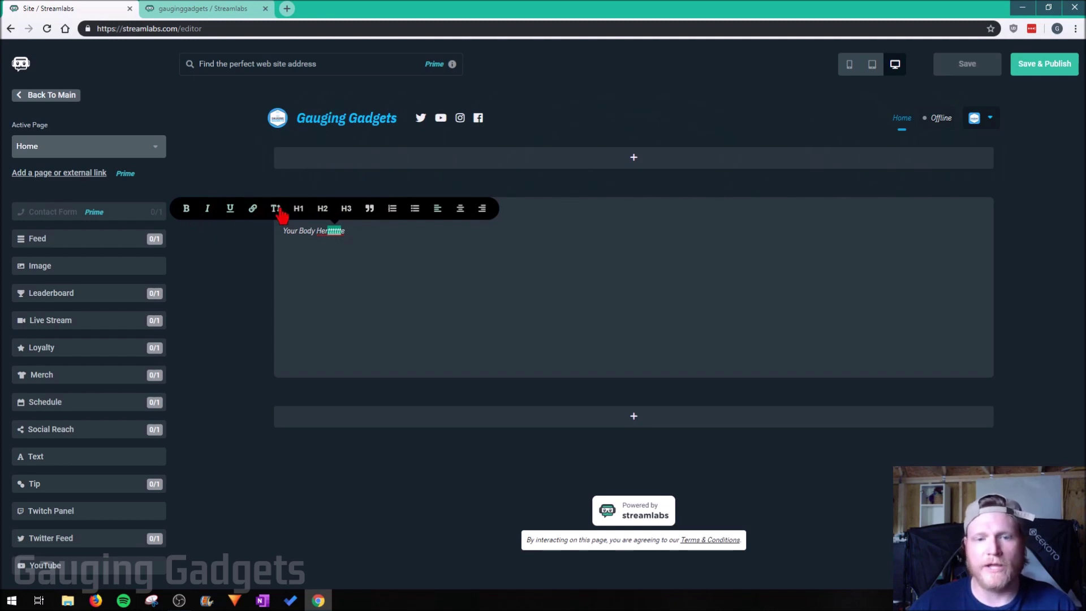
Step: Try H1, H3 and quote styles on the text, then replace it with a Tip form
{"action": "left_click", "coordinate": [300, 212]}
{"action": "left_click", "coordinate": [344, 213]}
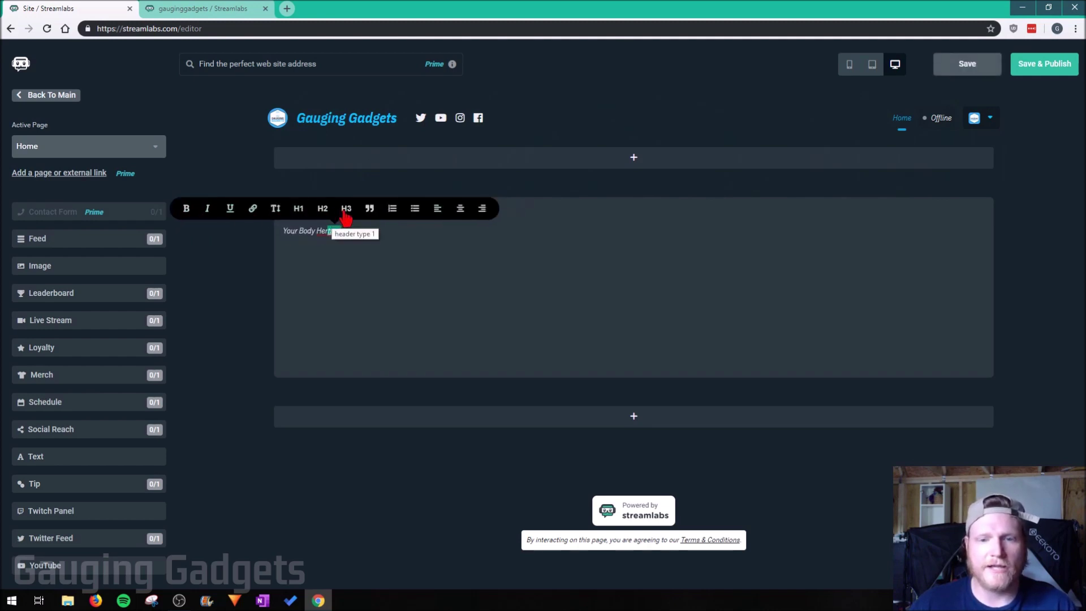
{"action": "left_click", "coordinate": [373, 212]}
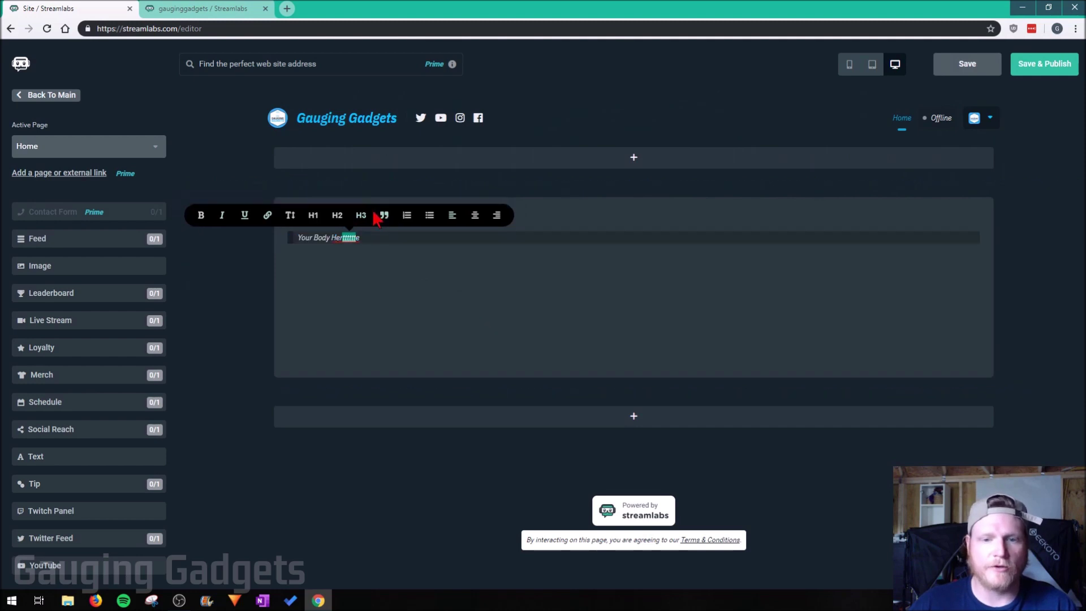
{"action": "left_click", "coordinate": [387, 292]}
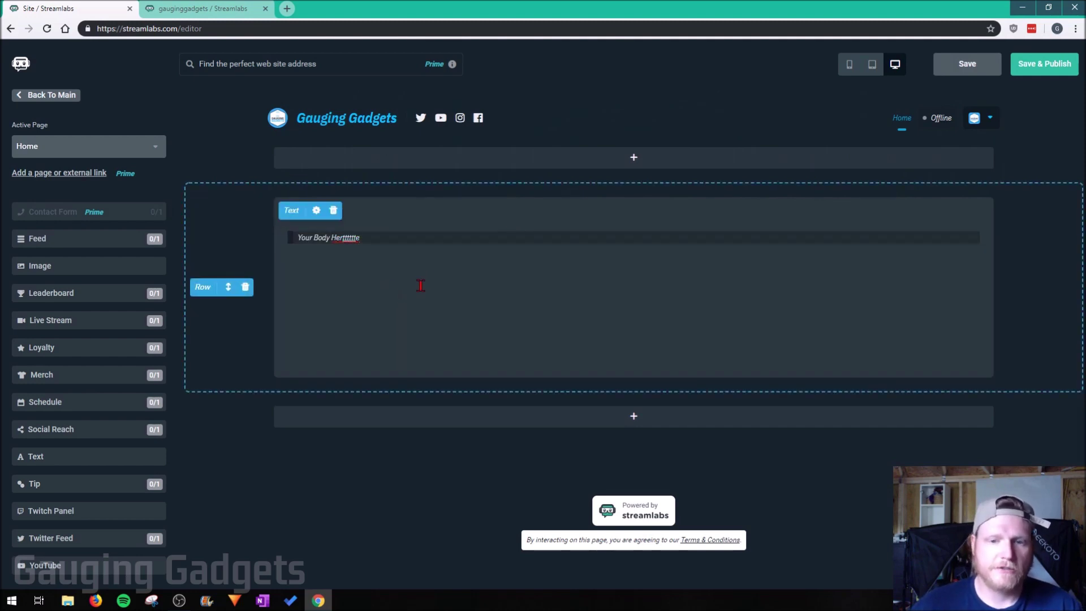
{"action": "left_click", "coordinate": [245, 286]}
{"action": "left_click_drag", "start_coordinate": [62, 484], "coordinate": [363, 286]}
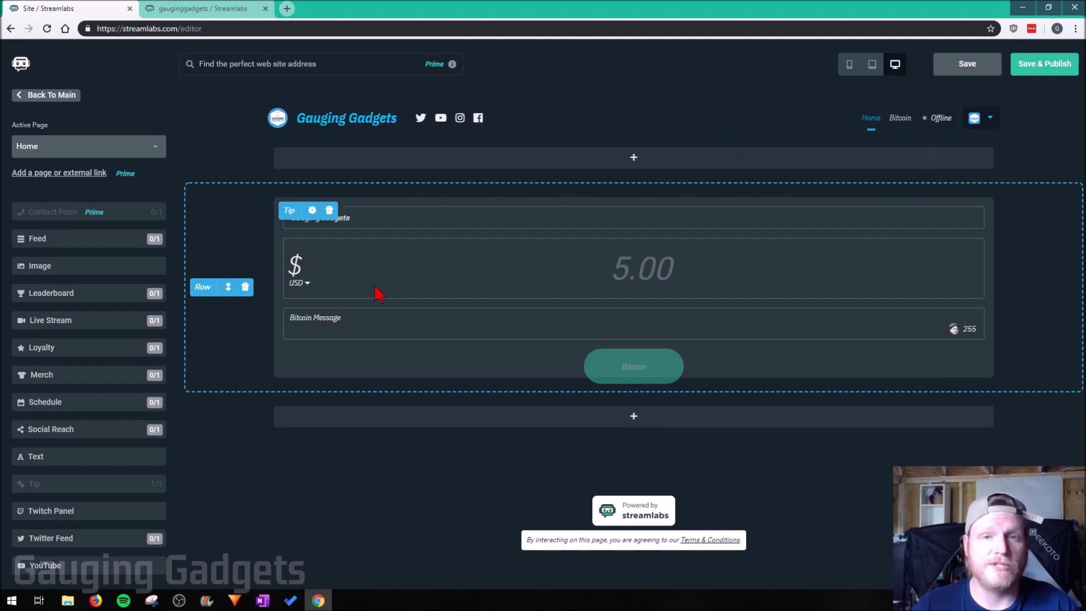
Step: Delete the Tip form and drop a Twitch Panel into the home row
{"action": "left_click", "coordinate": [329, 210]}
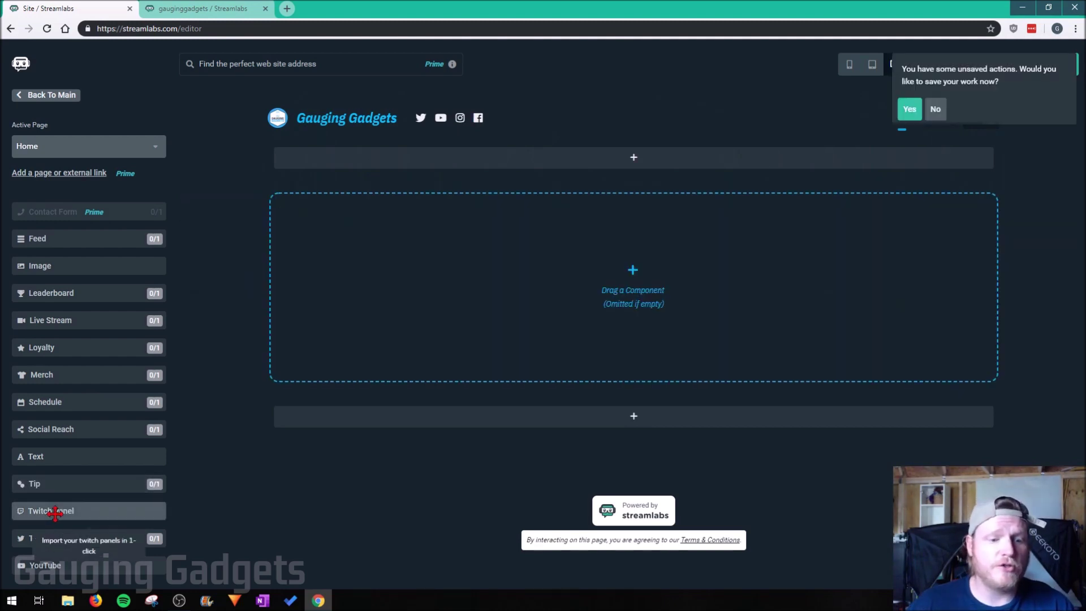
{"action": "left_click_drag", "start_coordinate": [54, 511], "coordinate": [361, 309]}
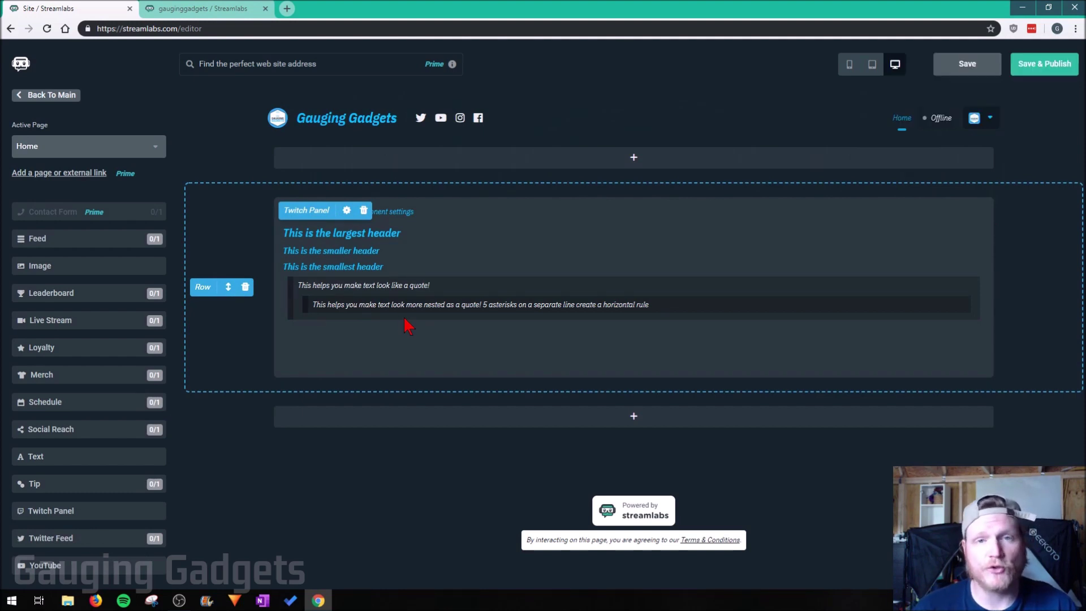
Step: Import the Subscribe on YouTube panel into the Twitch Panel and close its settings
{"action": "left_click", "coordinate": [347, 211]}
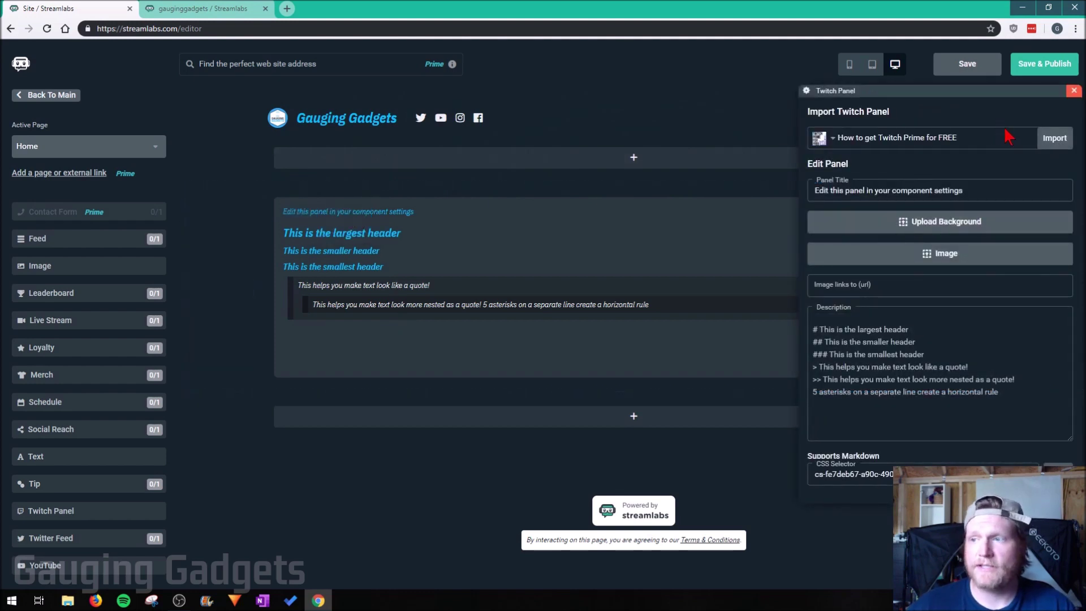
{"action": "left_click", "coordinate": [880, 137]}
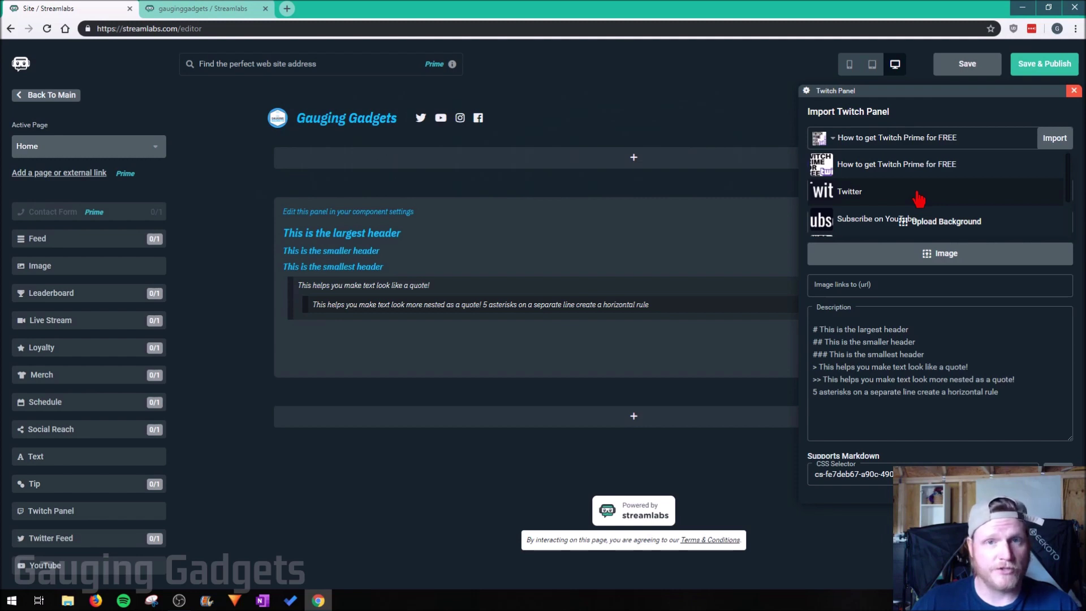
{"action": "left_click", "coordinate": [882, 220]}
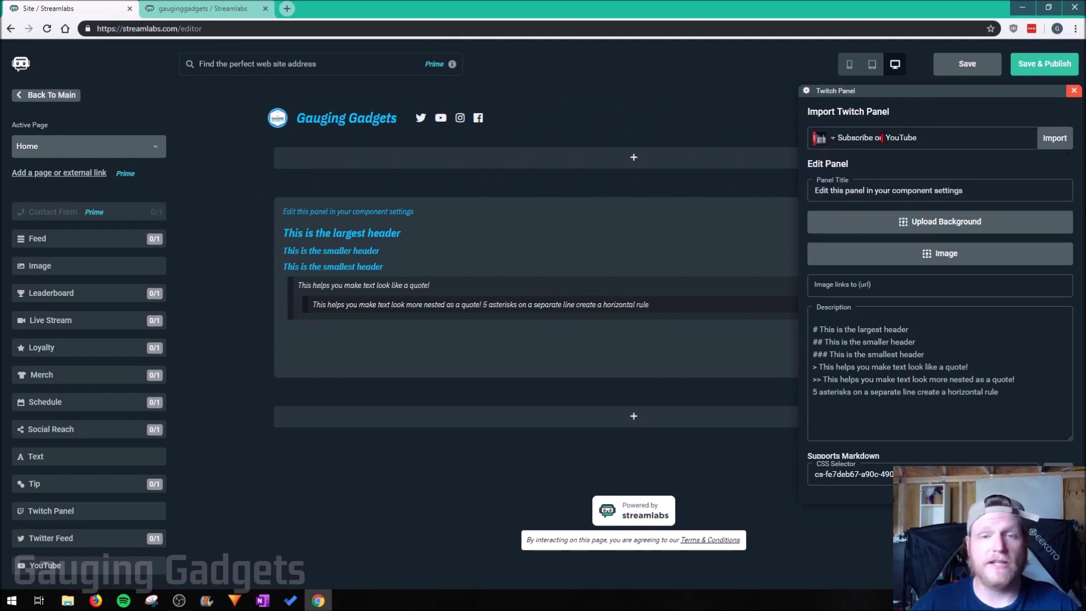
{"action": "left_click", "coordinate": [1055, 139]}
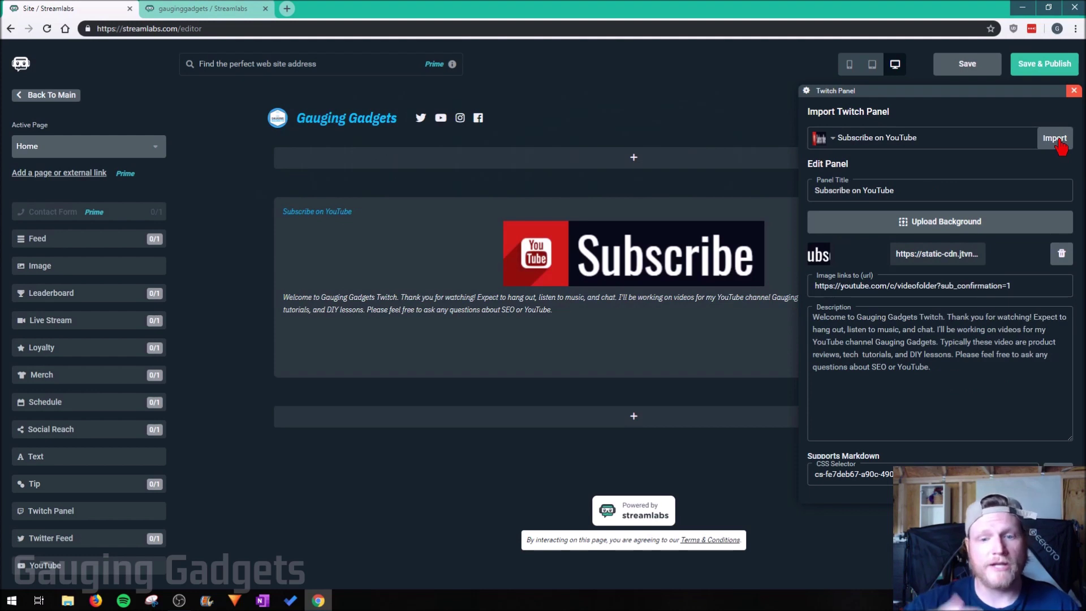
{"action": "left_click", "coordinate": [605, 285]}
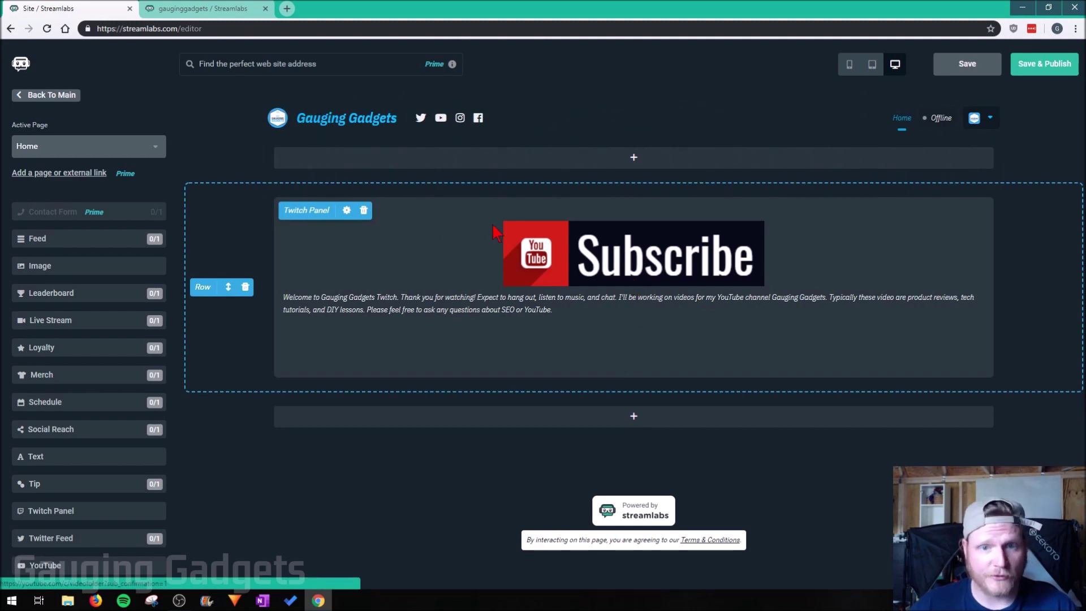
Step: Delete the Twitch Panel and put a Twitter Feed of Gauging Gadgets tweets in its place
{"action": "left_click", "coordinate": [363, 210]}
{"action": "key", "text": "ctrl+z"}
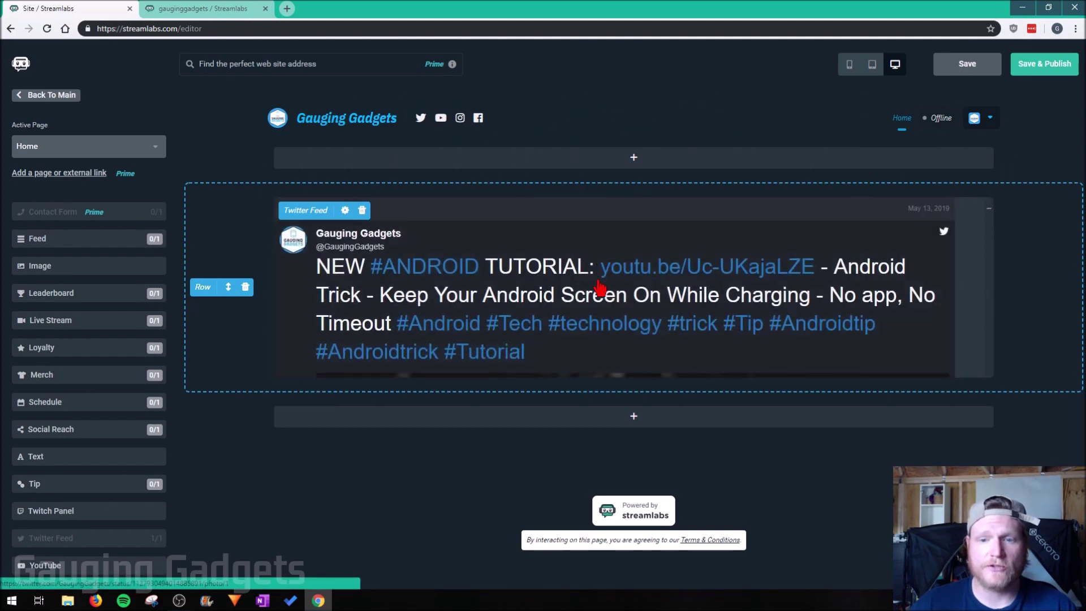
{"action": "scroll", "coordinate": [603, 307], "scroll_direction": "down", "scroll_amount": 10}
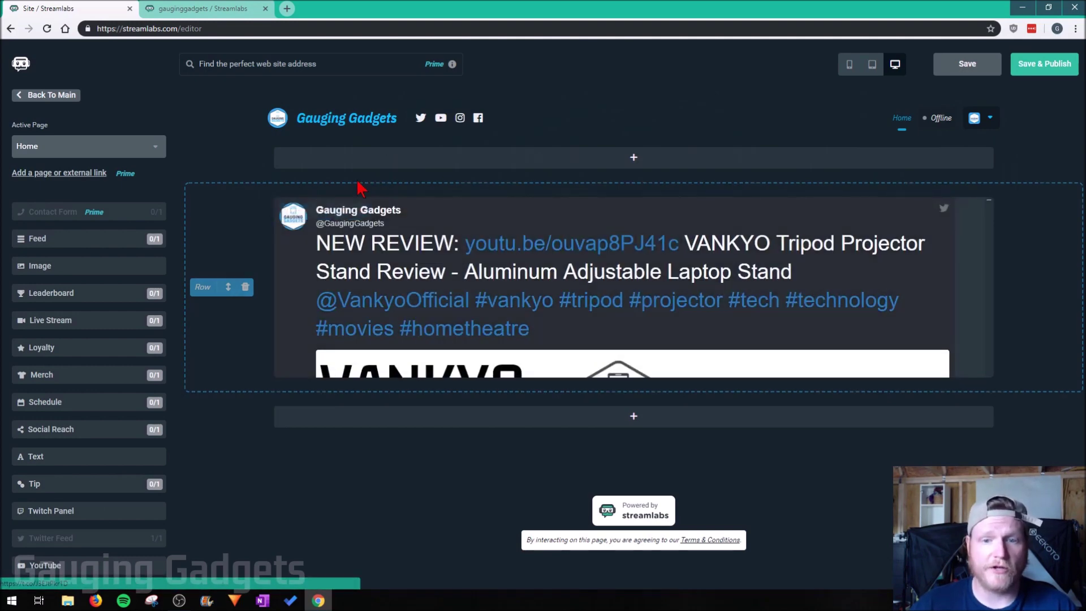
Step: Swap the Twitter Feed for a YouTube carousel and import the pasted playlist URL into it
{"action": "left_click", "coordinate": [362, 210]}
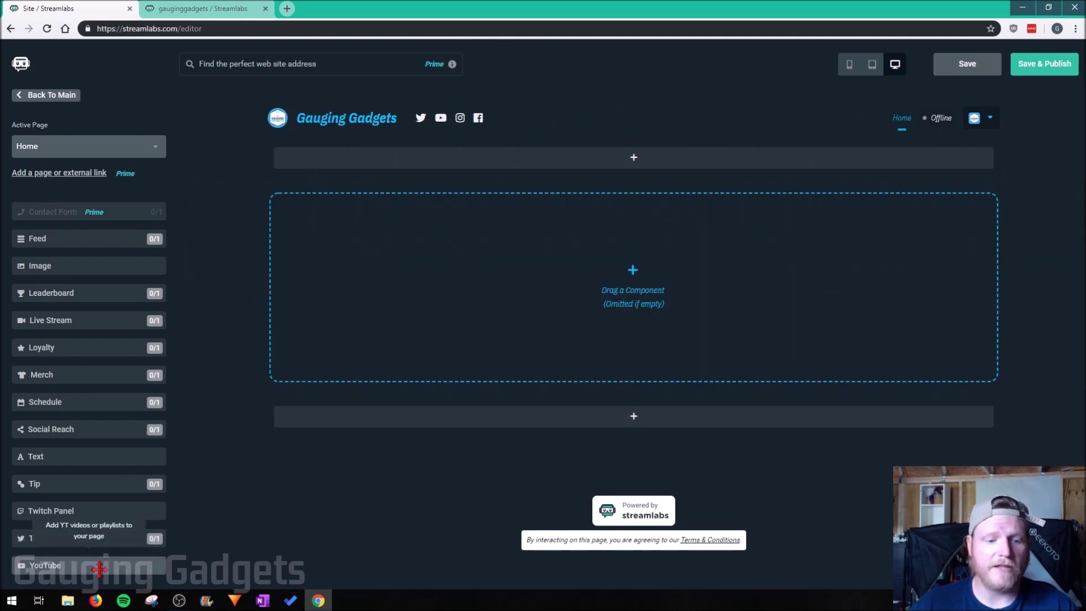
{"action": "left_click_drag", "start_coordinate": [51, 565], "coordinate": [565, 256]}
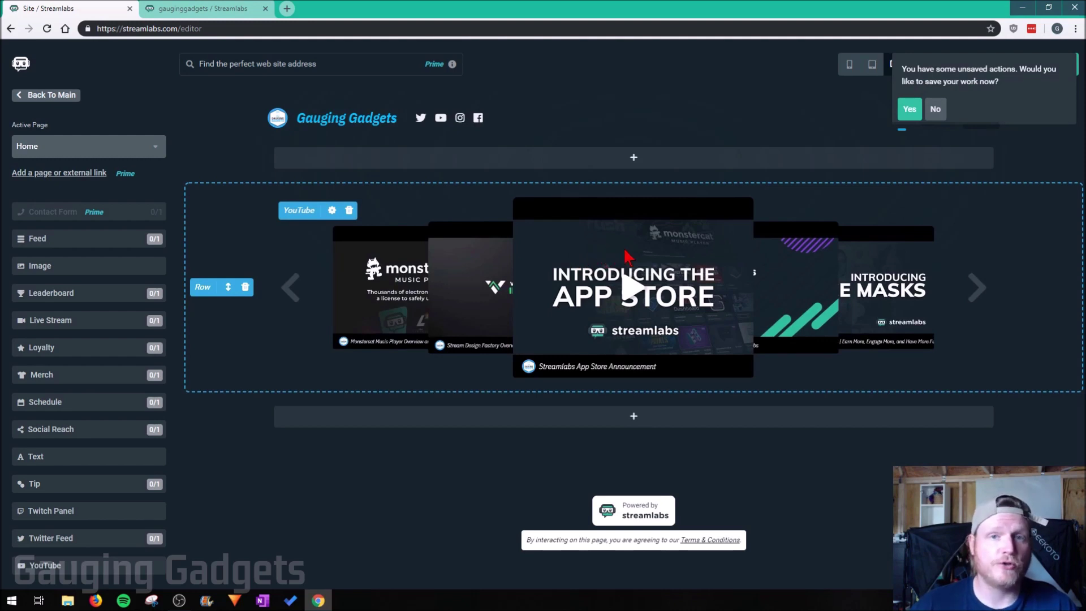
{"action": "left_click", "coordinate": [96, 567]}
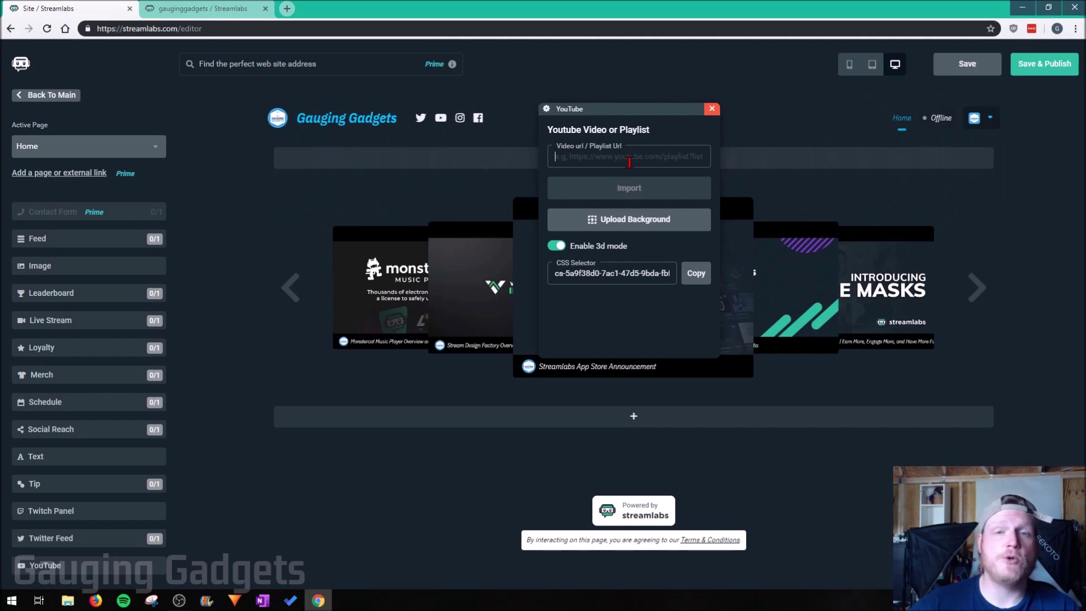
{"action": "key", "text": "ctrl+v"}
{"action": "left_click", "coordinate": [626, 193]}
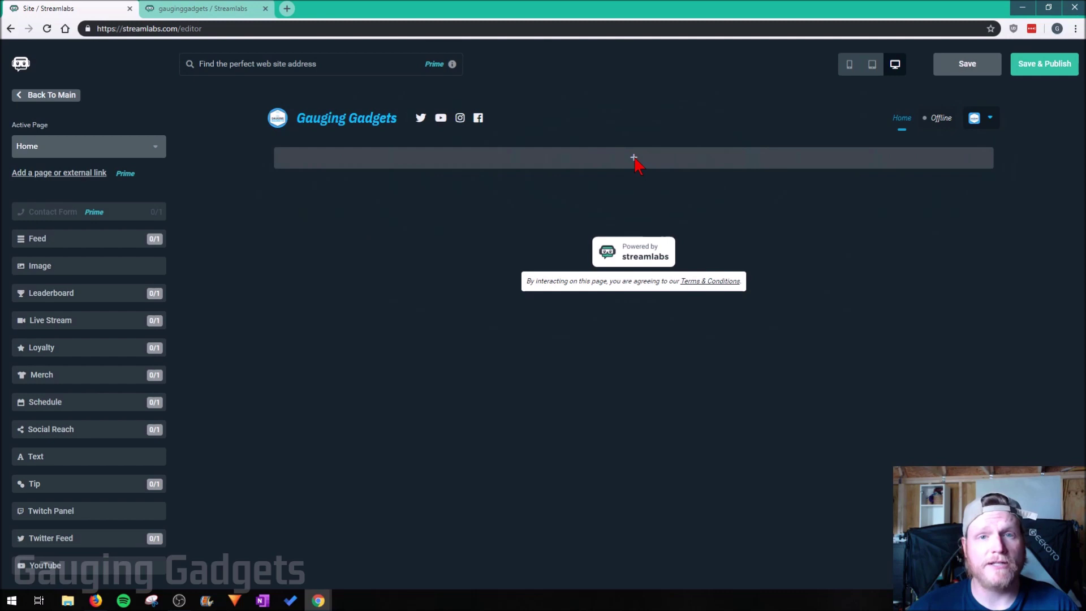
Step: Add a wide-plus-narrow two-column row with Live Stream on the left and Tip on the right
{"action": "left_click", "coordinate": [633, 159]}
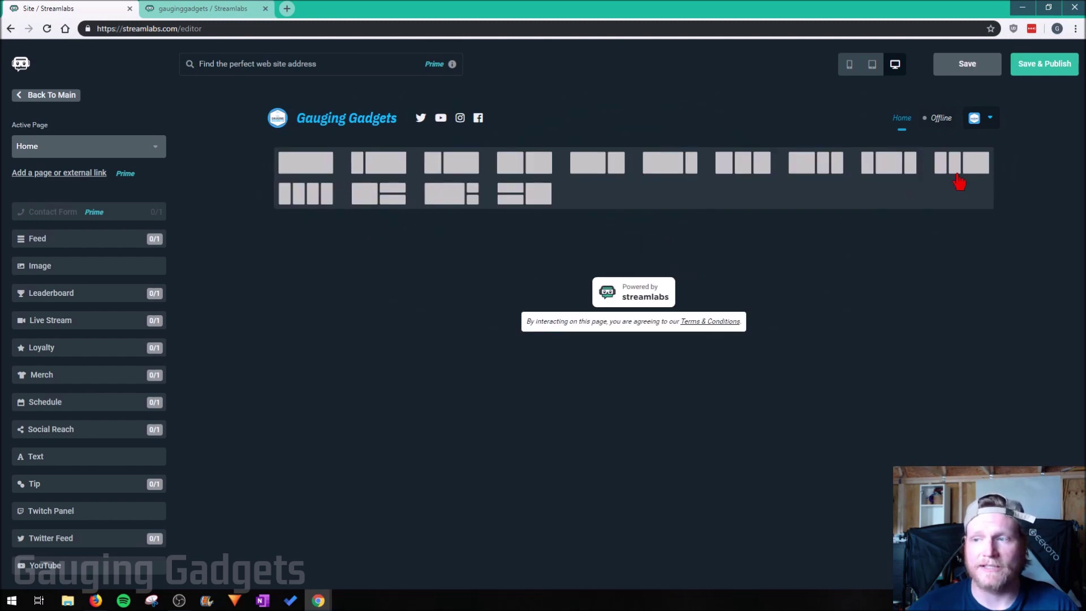
{"action": "left_click", "coordinate": [691, 173]}
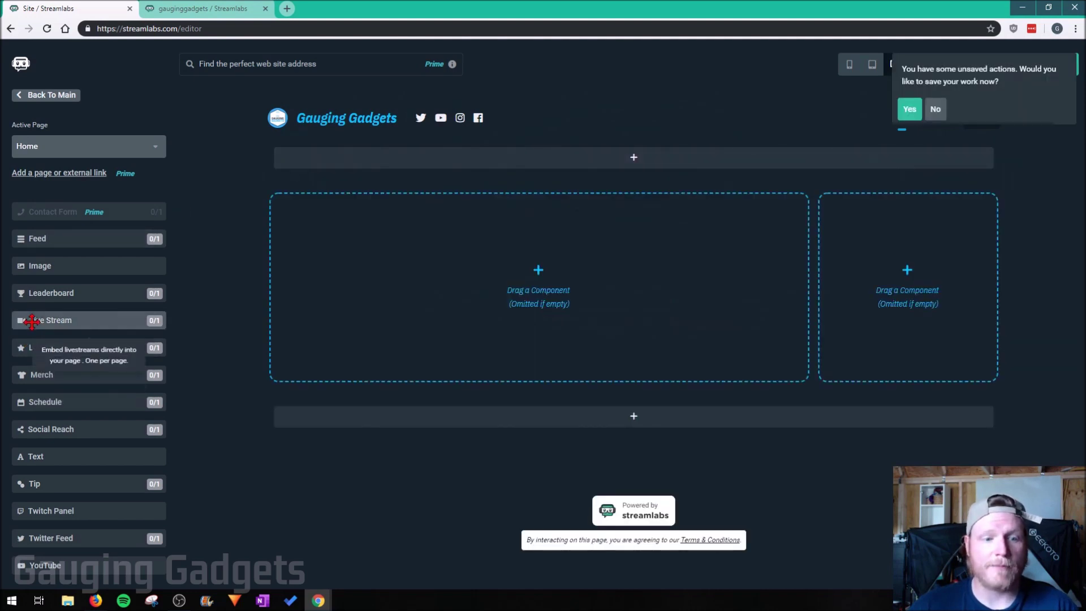
{"action": "left_click_drag", "start_coordinate": [61, 320], "coordinate": [502, 291]}
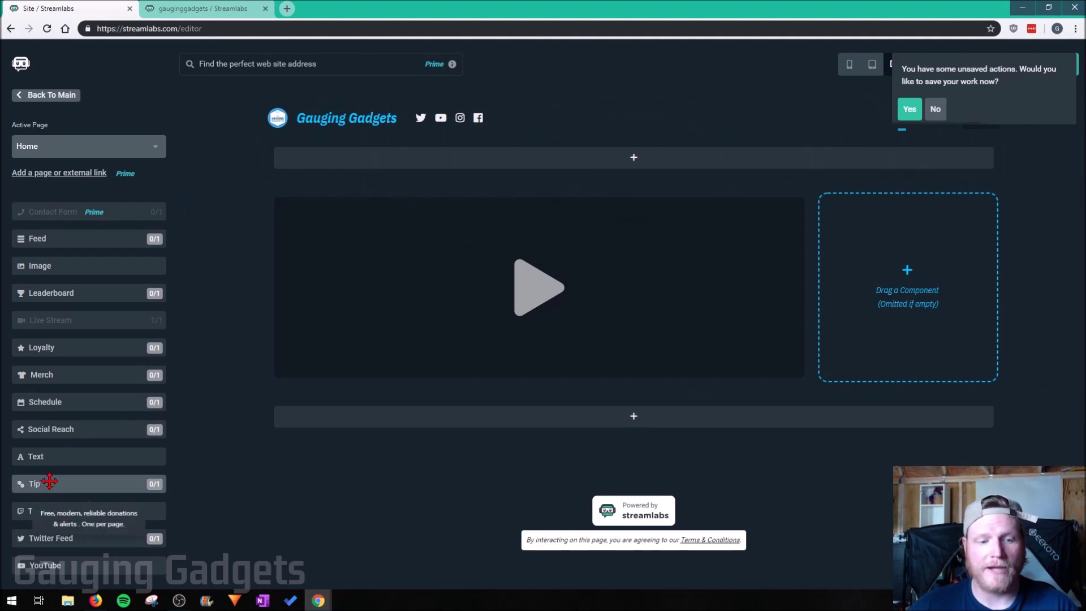
{"action": "left_click_drag", "start_coordinate": [51, 482], "coordinate": [891, 262]}
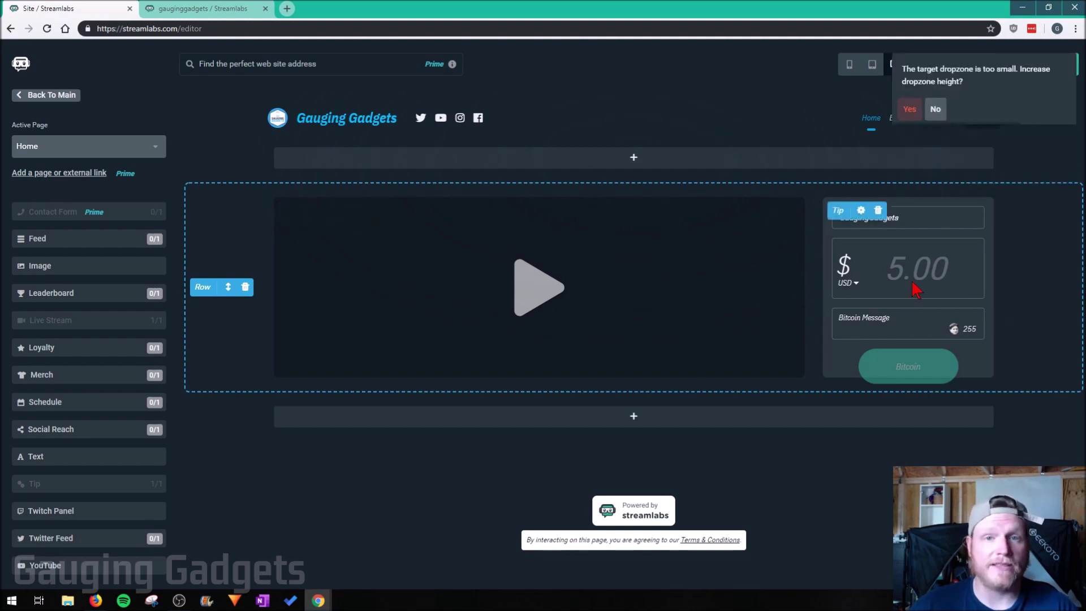
Step: Add a 2:1:1 row holding Social Reach, Twitter Feed and Merch in its three columns
{"action": "left_click", "coordinate": [657, 424]}
{"action": "scroll", "coordinate": [648, 431], "scroll_direction": "down", "scroll_amount": 1}
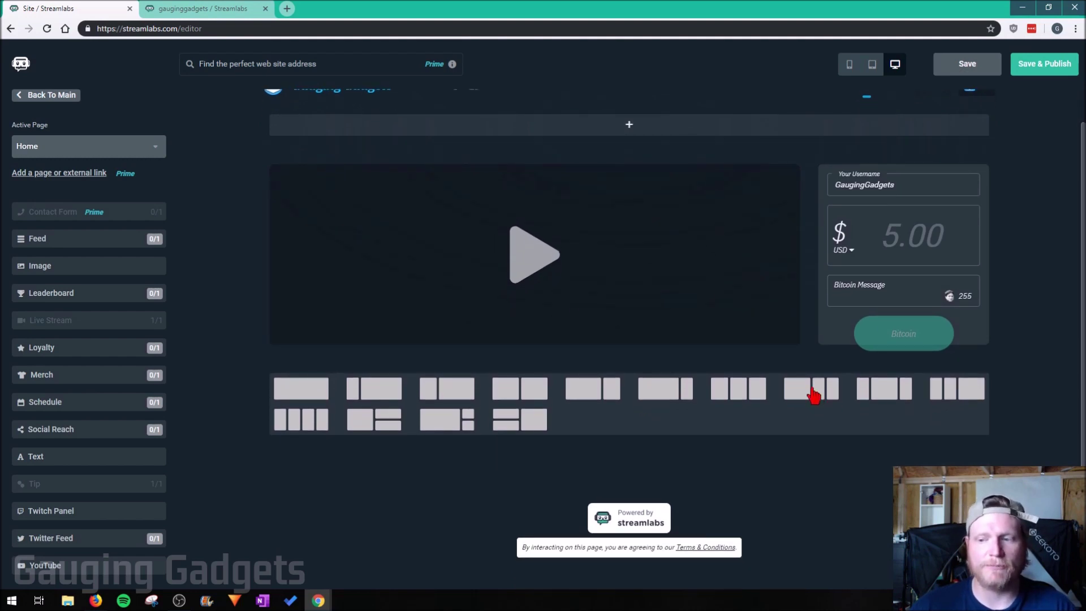
{"action": "left_click", "coordinate": [813, 392]}
{"action": "scroll", "coordinate": [582, 410], "scroll_direction": "down", "scroll_amount": 4}
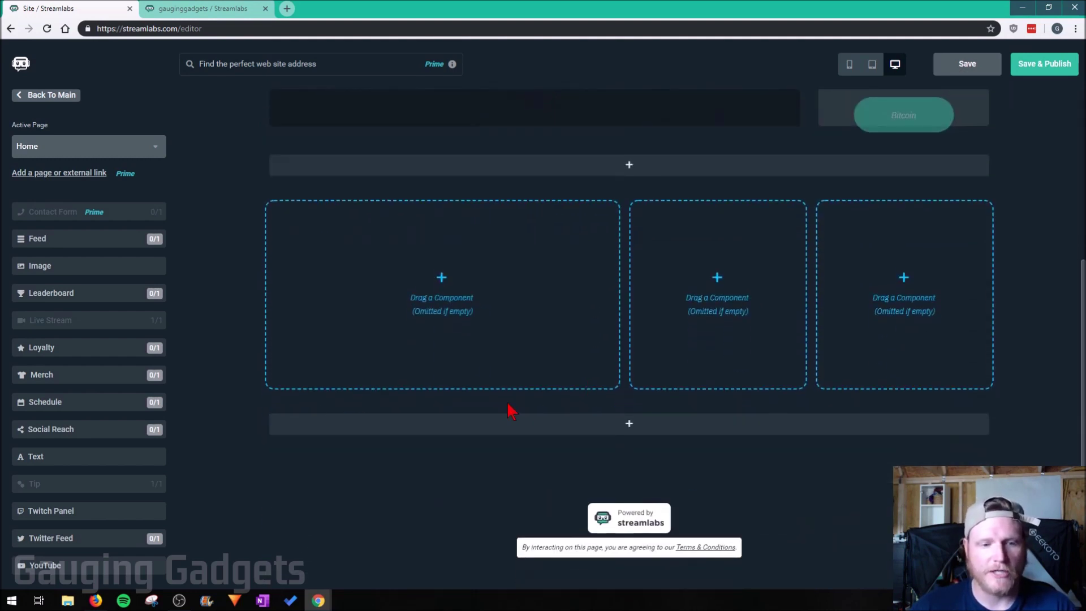
{"action": "left_click_drag", "start_coordinate": [64, 429], "coordinate": [444, 287]}
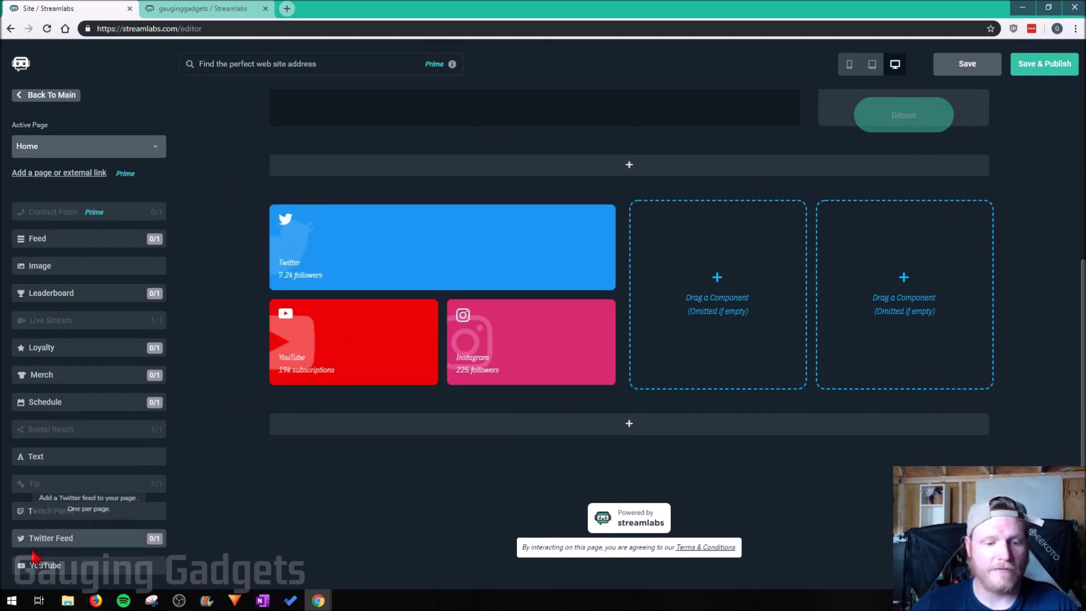
{"action": "left_click_drag", "start_coordinate": [30, 535], "coordinate": [655, 272]}
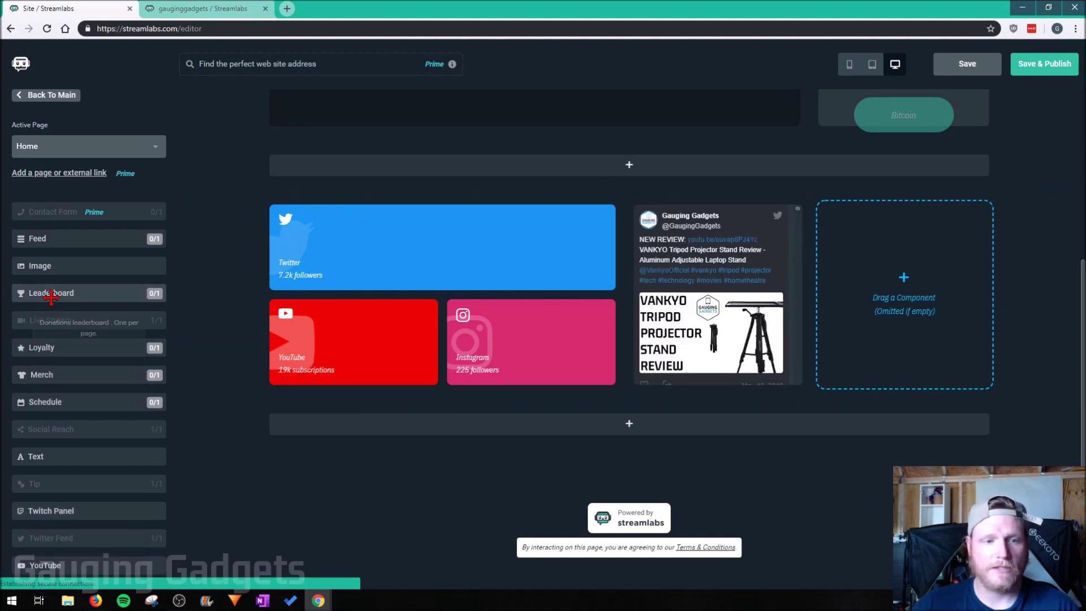
{"action": "left_click_drag", "start_coordinate": [38, 368], "coordinate": [859, 338]}
{"action": "mouse_move", "coordinate": [286, 449]}
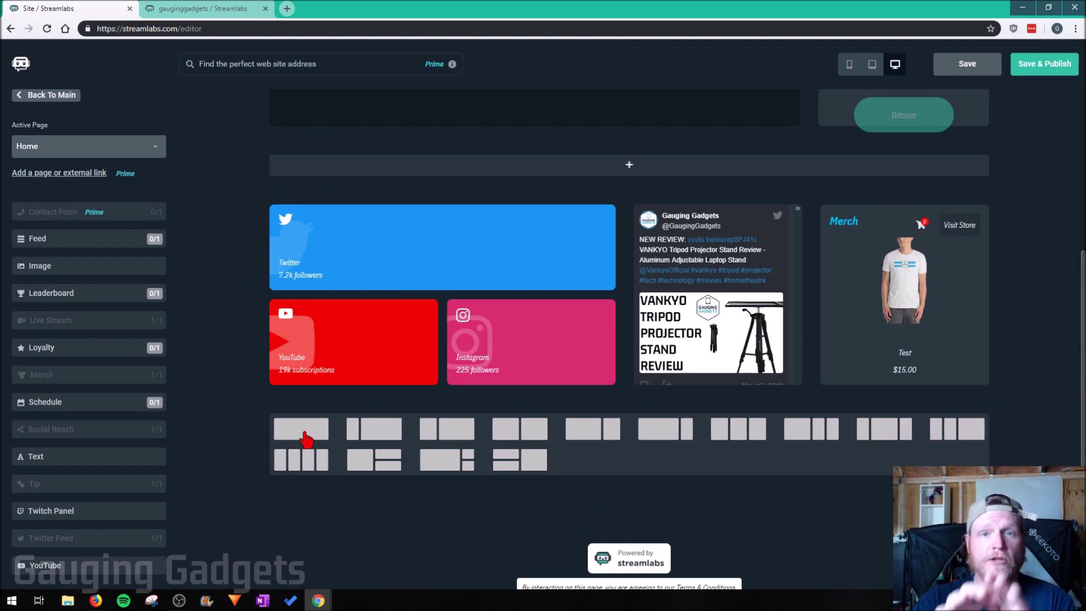
Step: Add a single-column row with a YouTube carousel loaded from the pasted playlist URL
{"action": "left_click", "coordinate": [305, 438]}
{"action": "scroll", "coordinate": [322, 436], "scroll_direction": "down", "scroll_amount": 1}
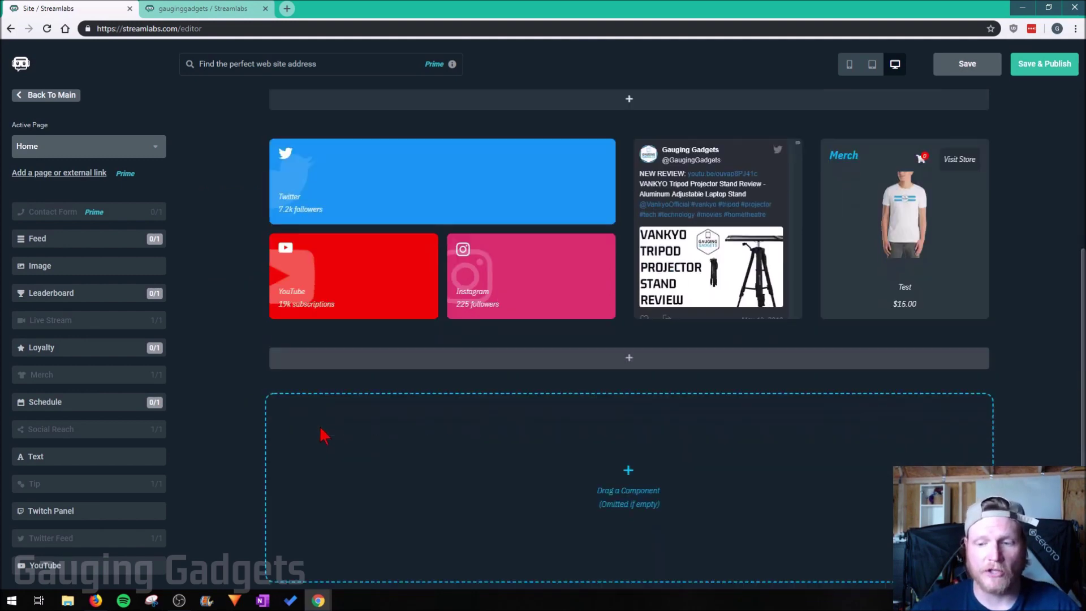
{"action": "scroll", "coordinate": [323, 435], "scroll_direction": "down", "scroll_amount": 3}
{"action": "left_click_drag", "start_coordinate": [45, 565], "coordinate": [551, 288]}
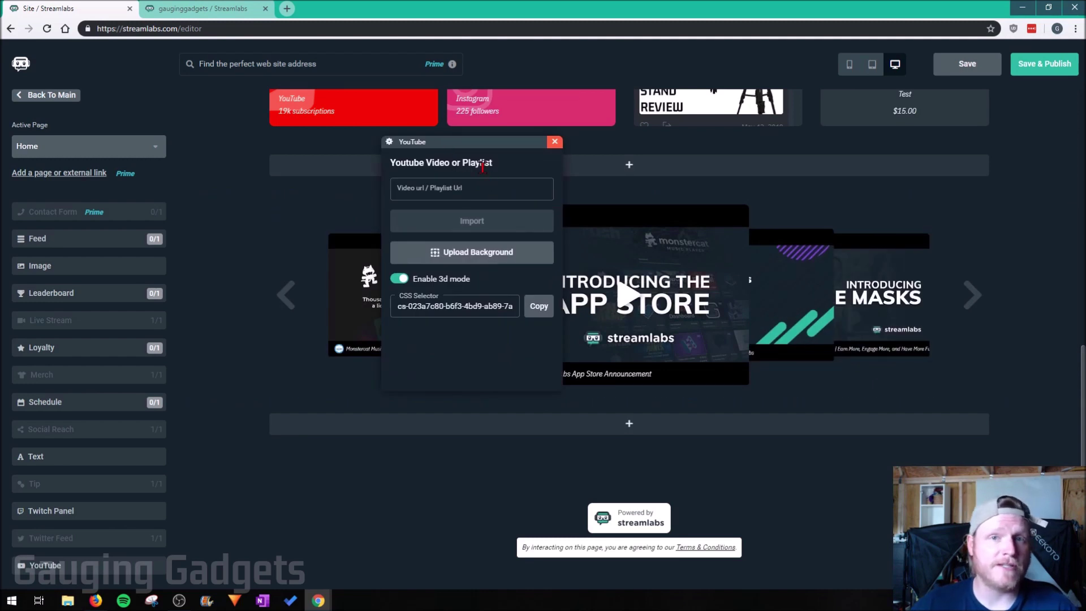
{"action": "left_click", "coordinate": [452, 197]}
{"action": "key", "text": "ctrl+v"}
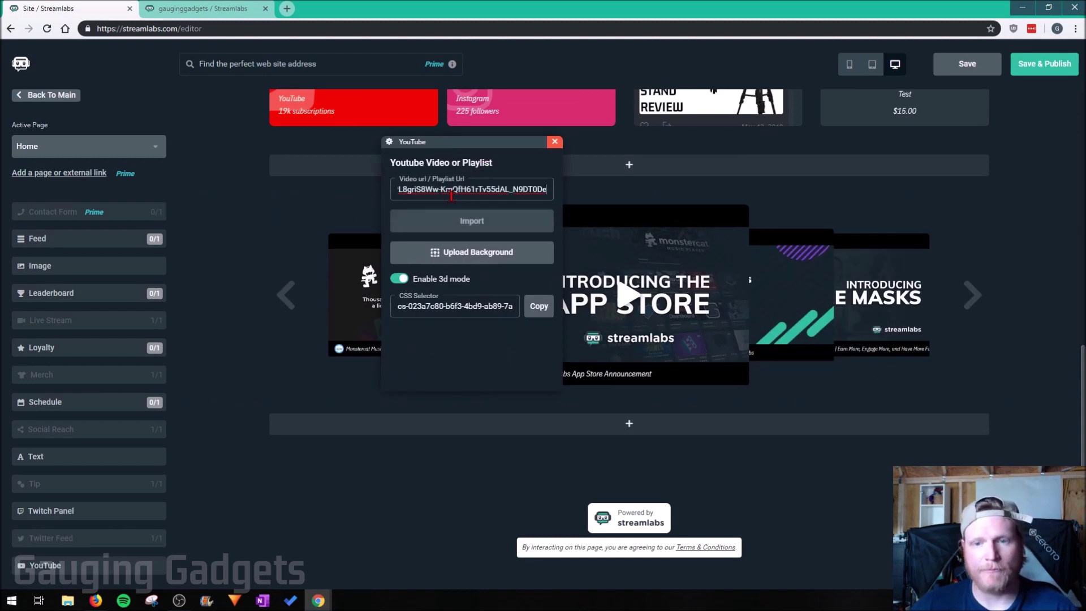
{"action": "left_click", "coordinate": [480, 225]}
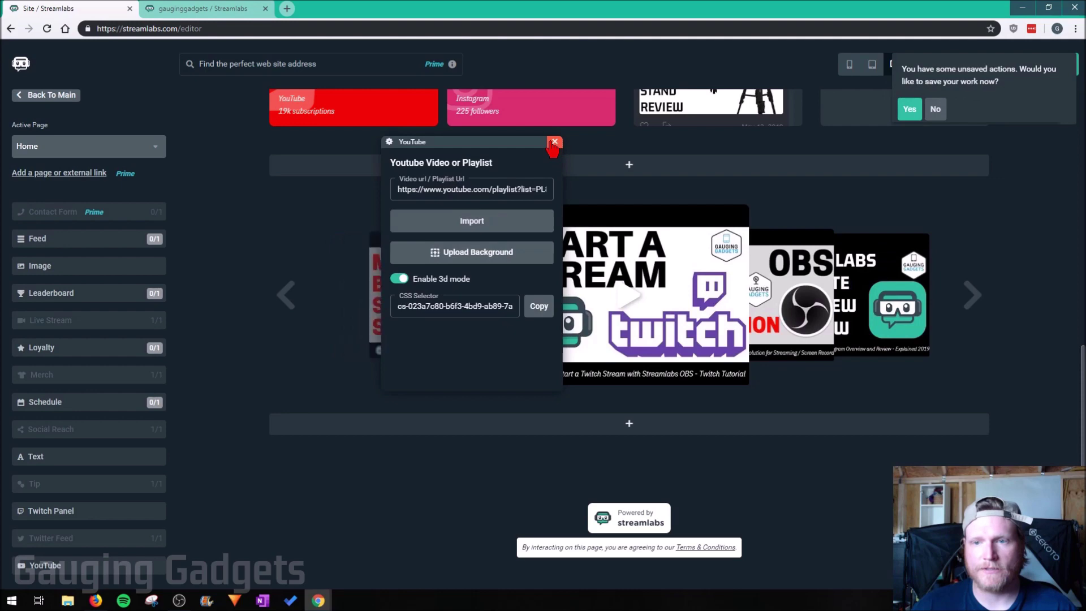
{"action": "left_click", "coordinate": [553, 142]}
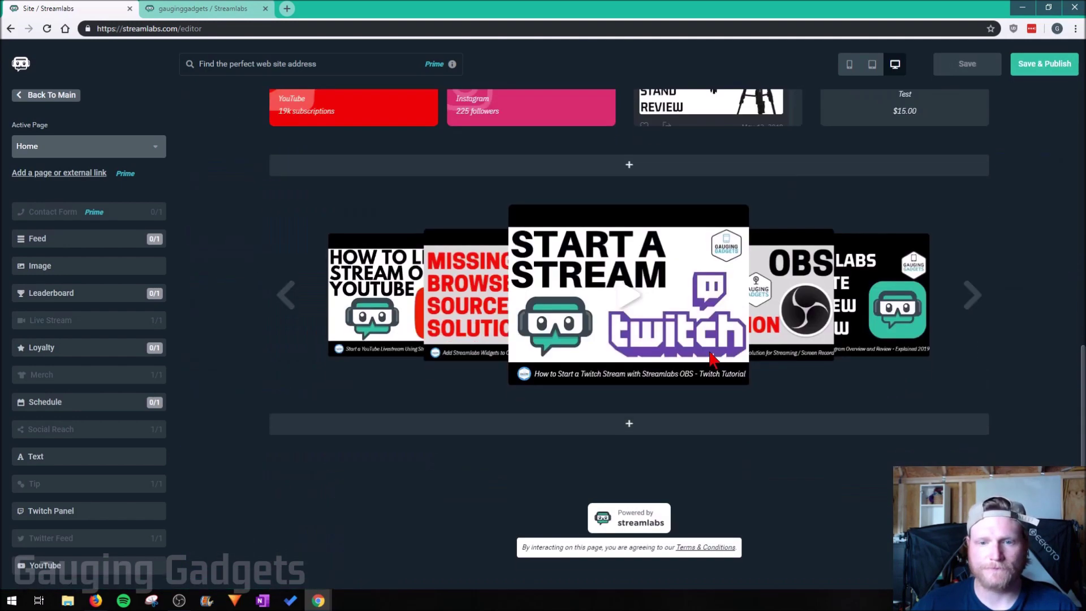
Step: Add another single-column row with the Gauging Gadgets banner image, then save the site
{"action": "left_click", "coordinate": [629, 426]}
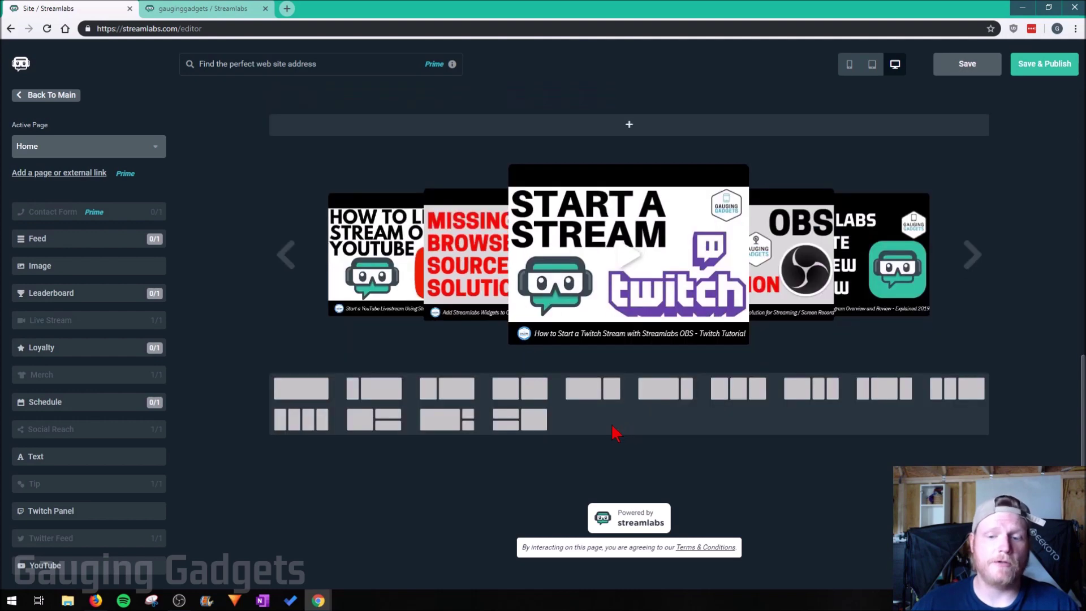
{"action": "left_click", "coordinate": [292, 392]}
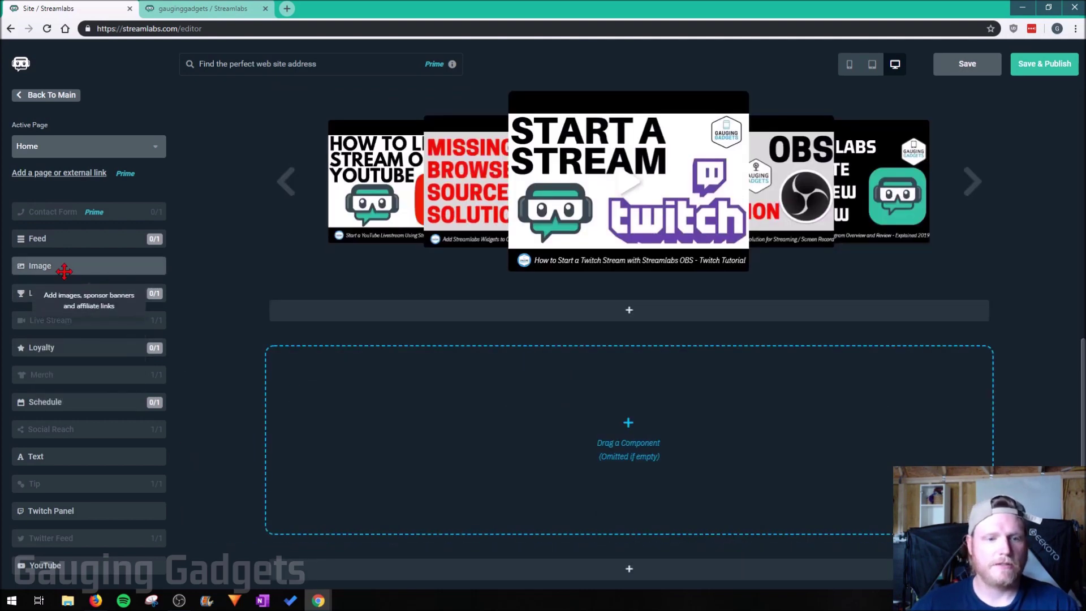
{"action": "left_click_drag", "start_coordinate": [64, 267], "coordinate": [612, 396]}
{"action": "left_click", "coordinate": [359, 393]}
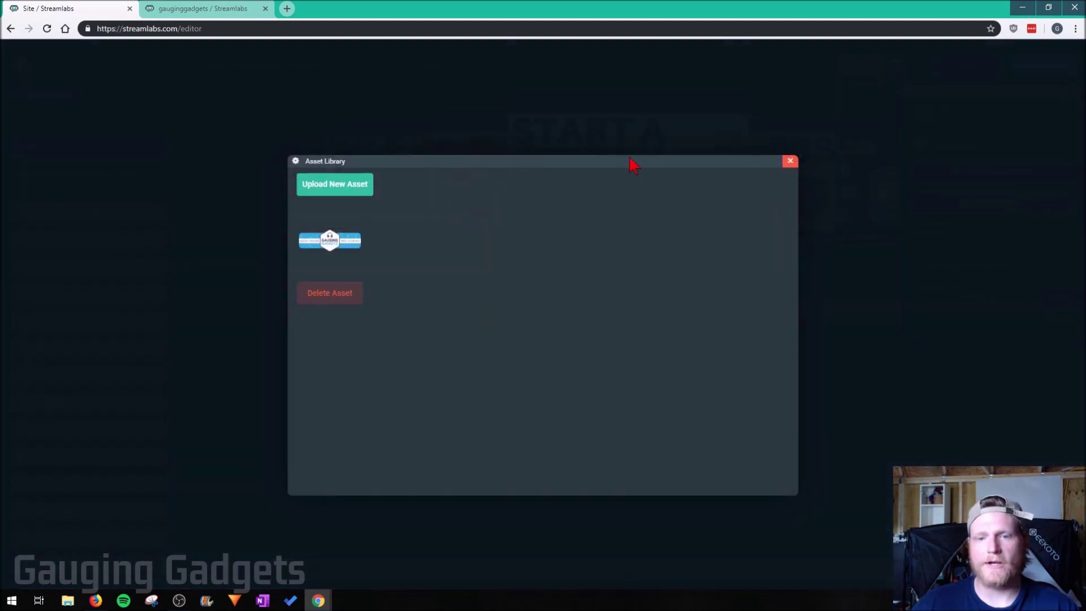
{"action": "left_click", "coordinate": [330, 238]}
{"action": "scroll", "coordinate": [733, 373], "scroll_direction": "up", "scroll_amount": 10}
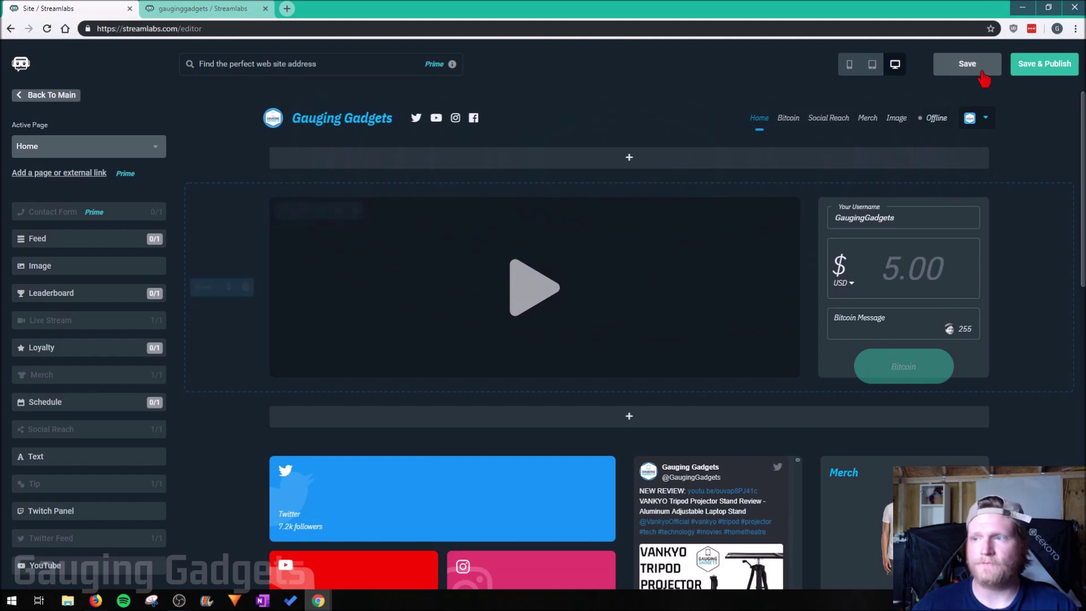
{"action": "left_click", "coordinate": [1067, 71]}
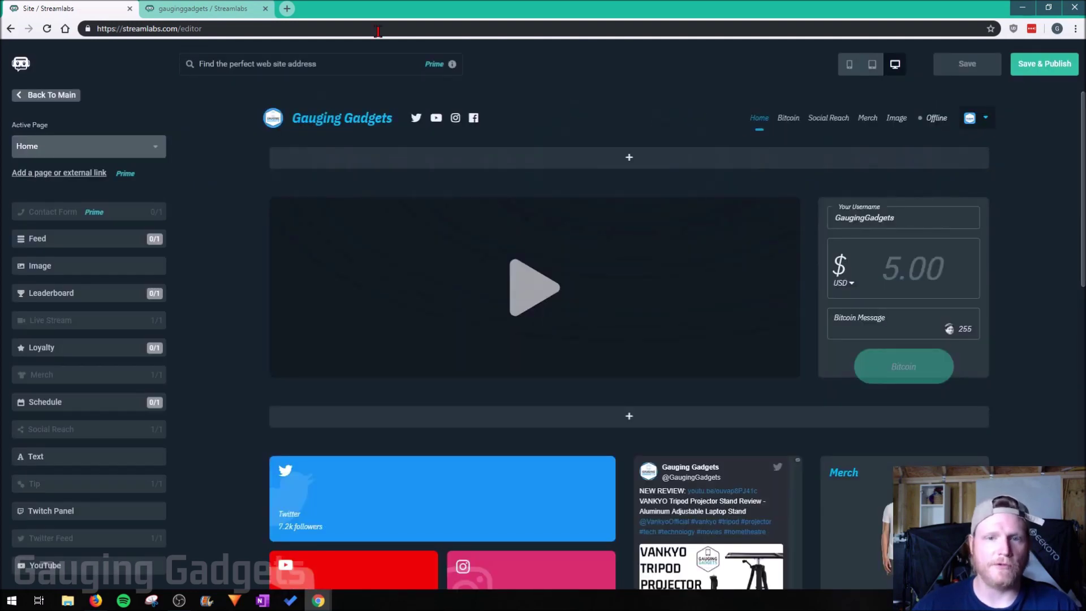
Step: Browse the live gauginggadgets site and follow its YouTube header link to the channel
{"action": "left_click", "coordinate": [199, 10]}
{"action": "scroll", "coordinate": [62, 195], "scroll_direction": "up", "scroll_amount": 15}
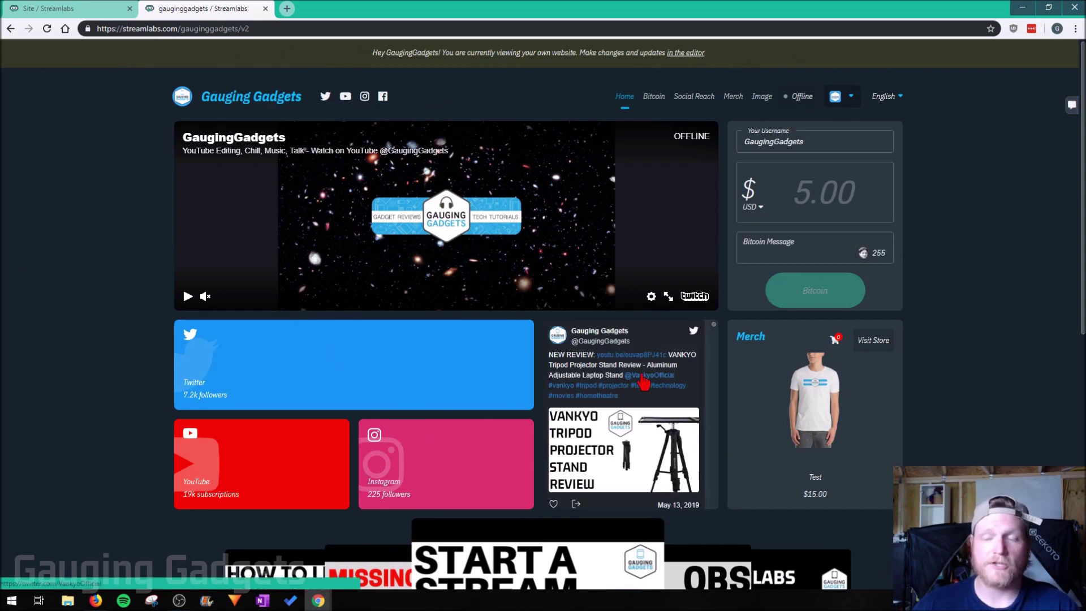
{"action": "scroll", "coordinate": [813, 405], "scroll_direction": "down", "scroll_amount": 8}
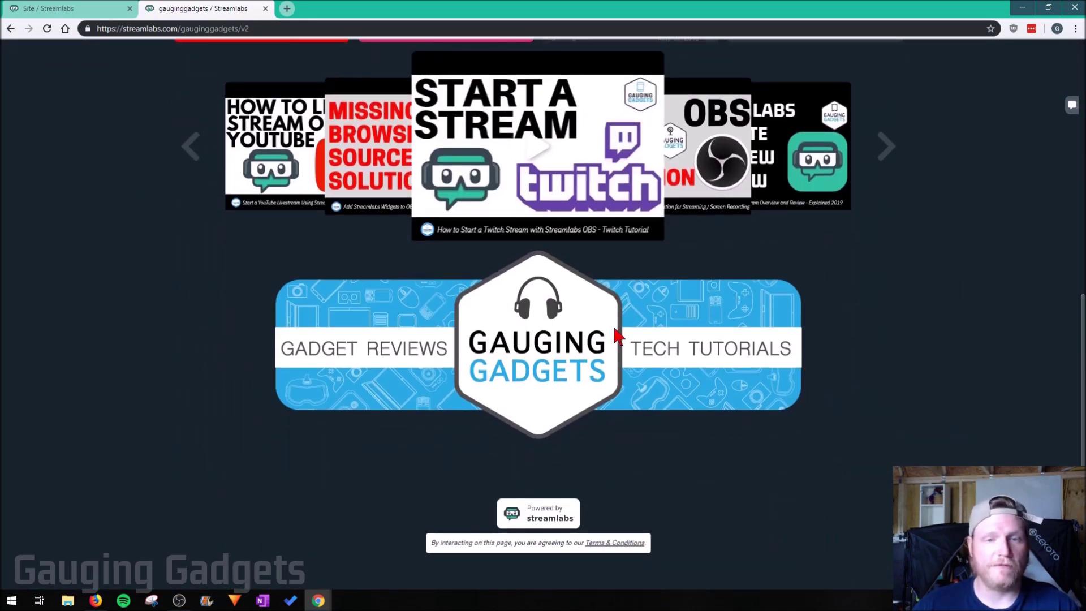
{"action": "scroll", "coordinate": [654, 356], "scroll_direction": "up", "scroll_amount": 8}
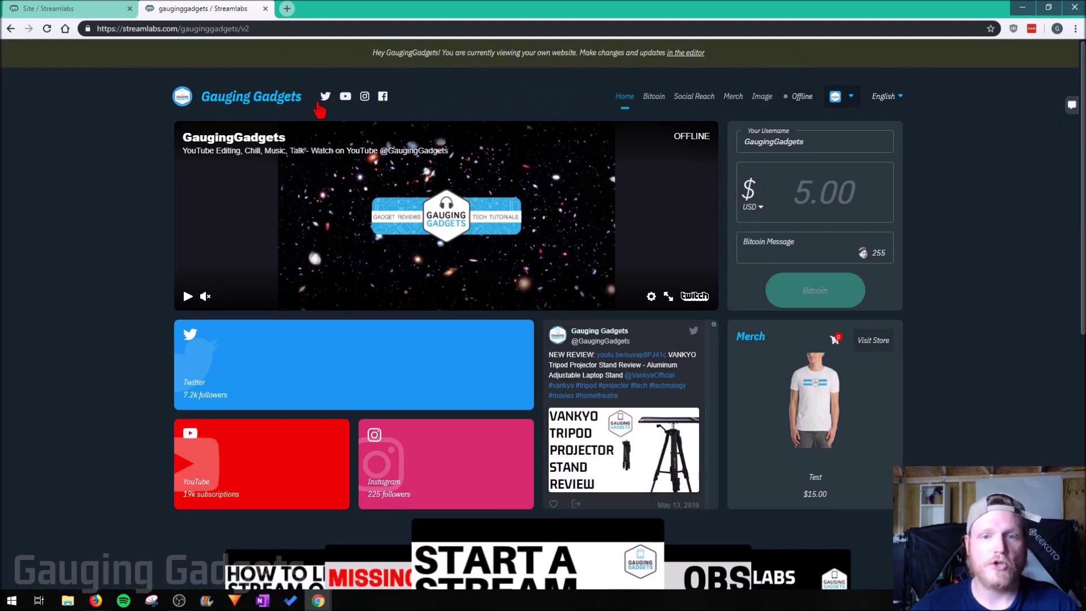
{"action": "left_click", "coordinate": [345, 97]}
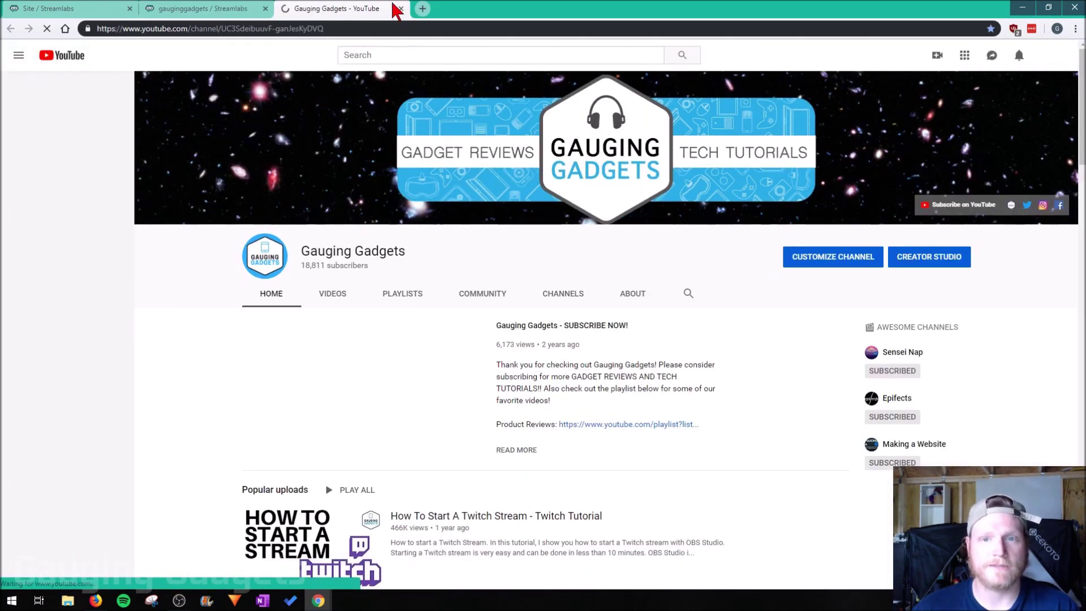
Step: Close the YouTube tab, visit the live site's Bitcoin and Merch pages, then return Home
{"action": "left_click", "coordinate": [401, 8]}
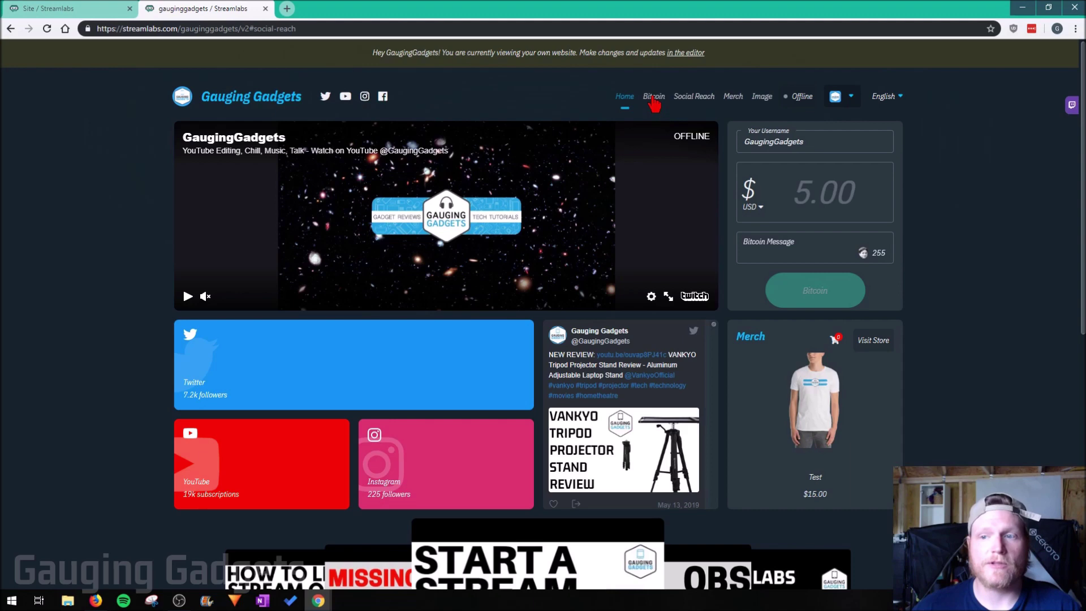
{"action": "left_click", "coordinate": [655, 103]}
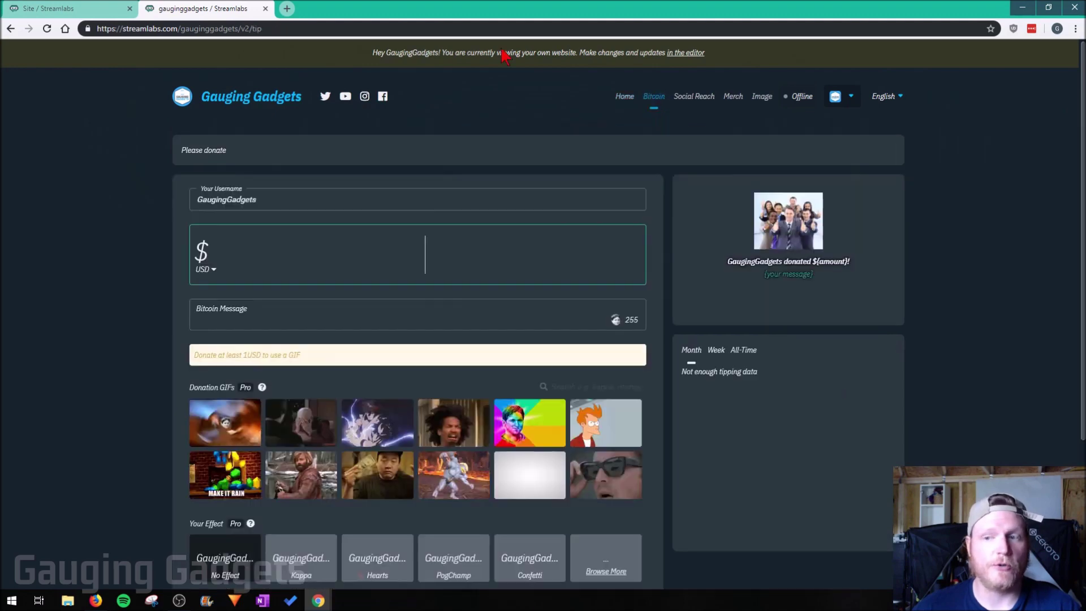
{"action": "left_click", "coordinate": [738, 107]}
{"action": "left_click", "coordinate": [691, 105]}
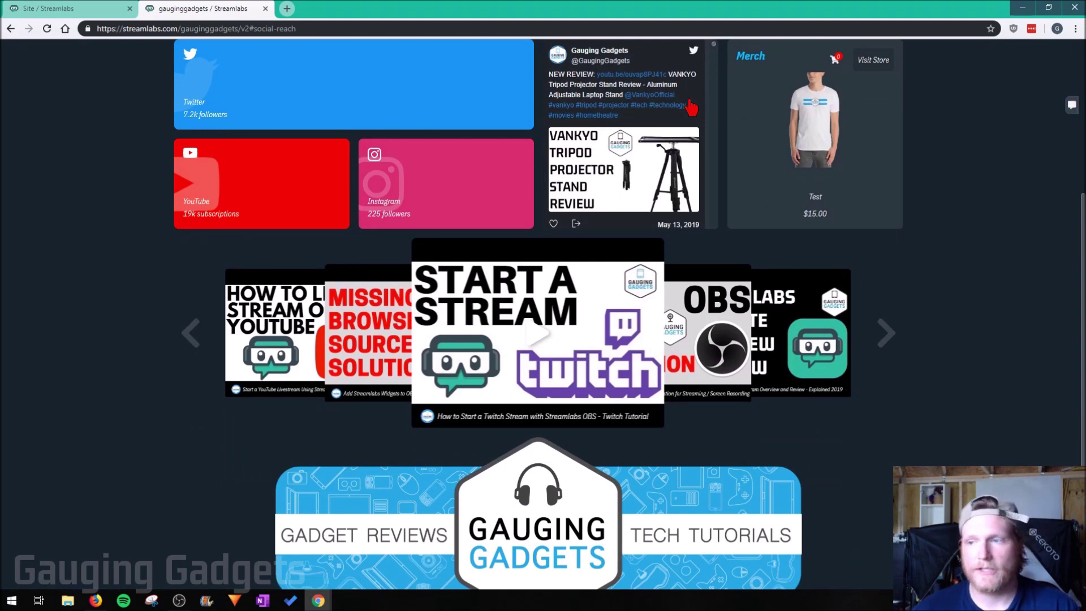
{"action": "scroll", "coordinate": [690, 147], "scroll_direction": "up", "scroll_amount": 5}
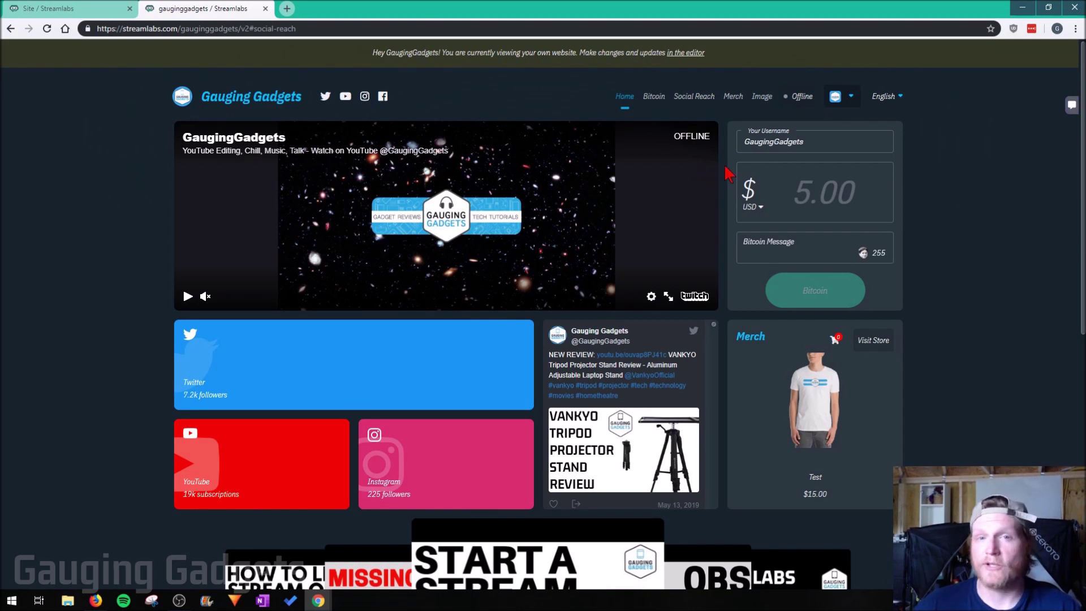
Step: Open the Stream Chat panel from the chat widget on the live site's right edge
{"action": "left_click", "coordinate": [1067, 116]}
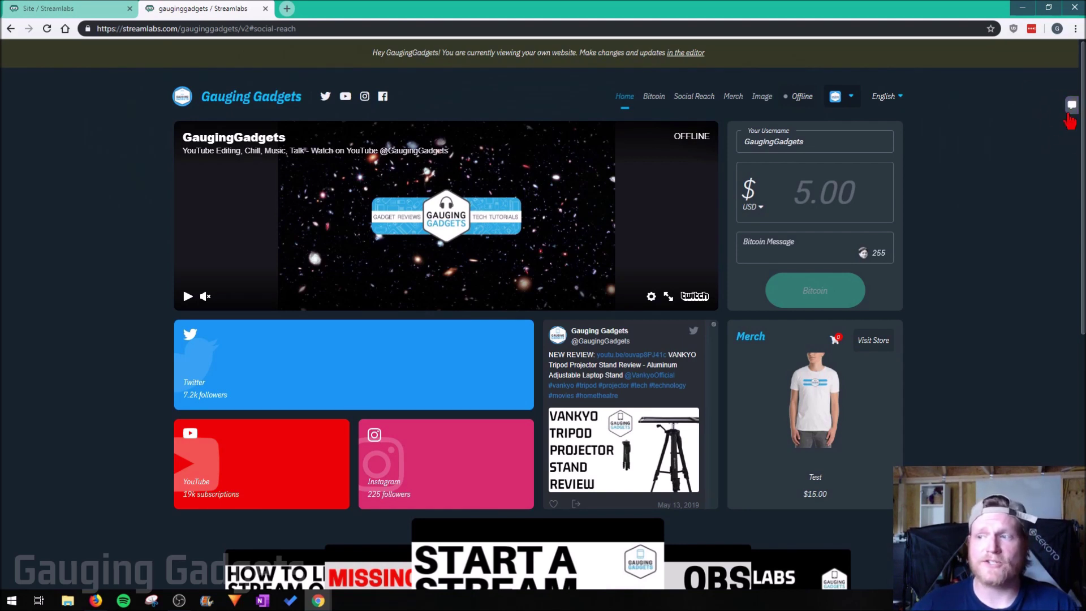
{"action": "left_click", "coordinate": [1071, 108]}
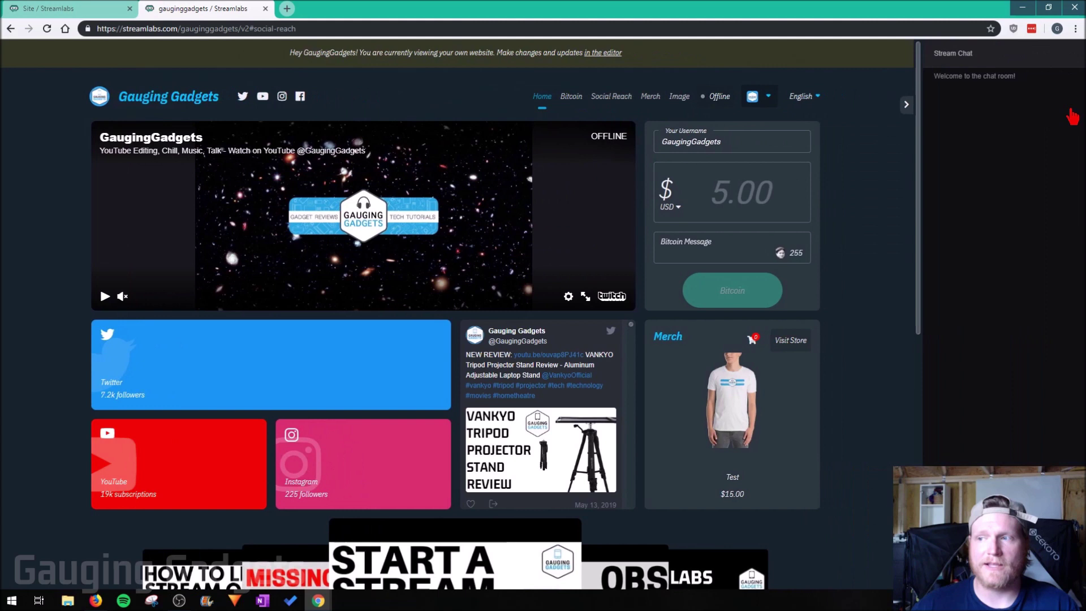